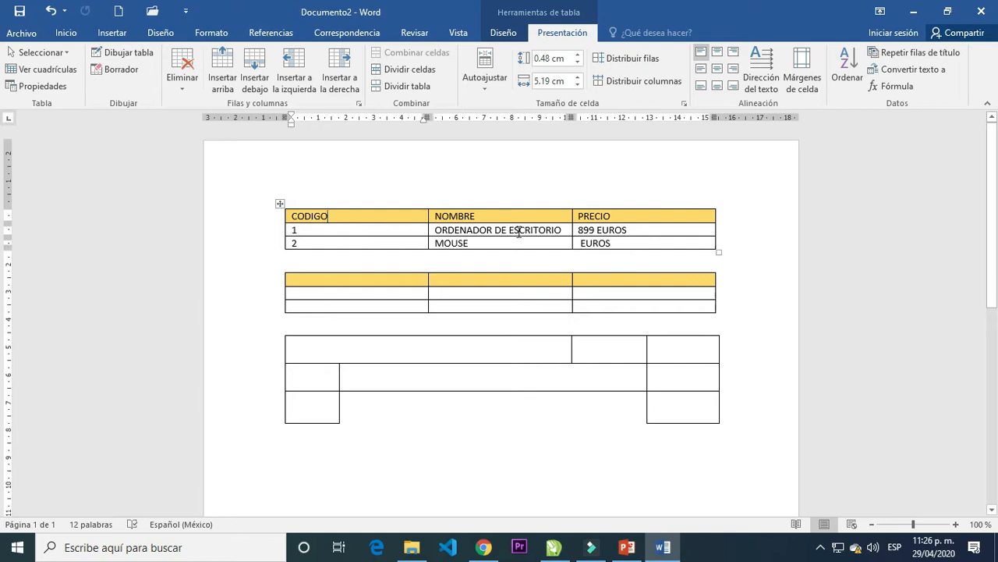
- Insert five empty rows below the MOUSE row in the first table
left_click(335, 245)
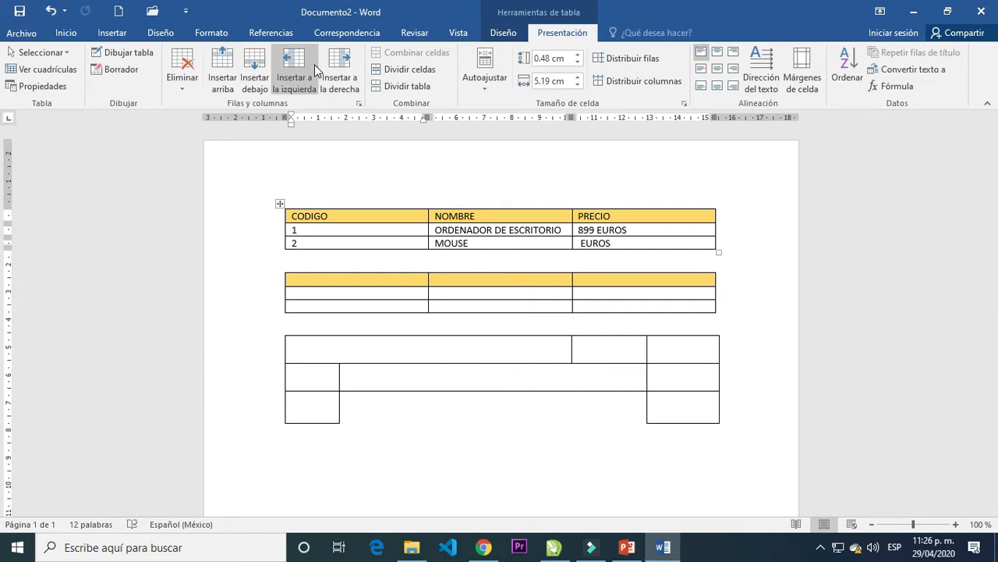
left_click(248, 70)
left_click(248, 70)
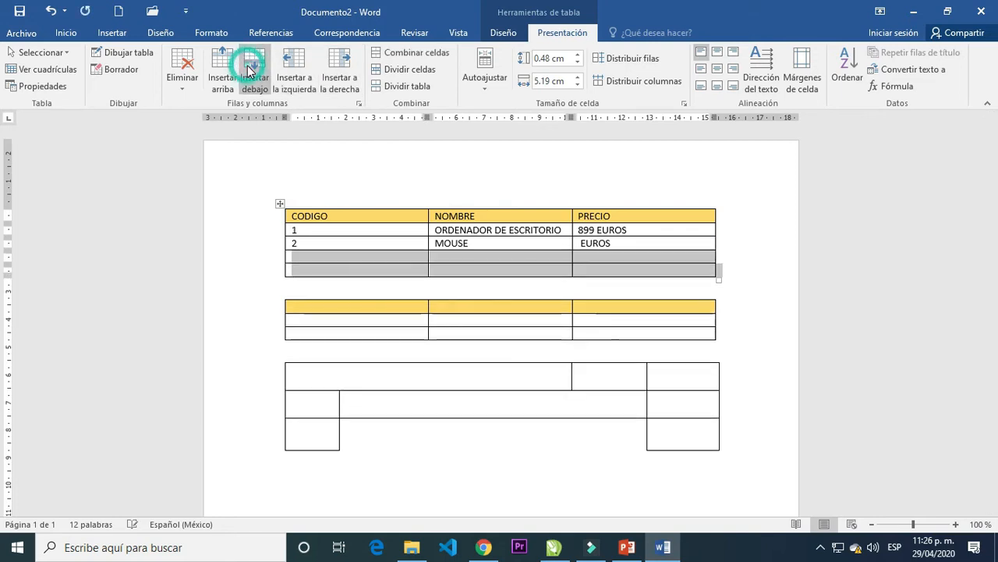
left_click(248, 70)
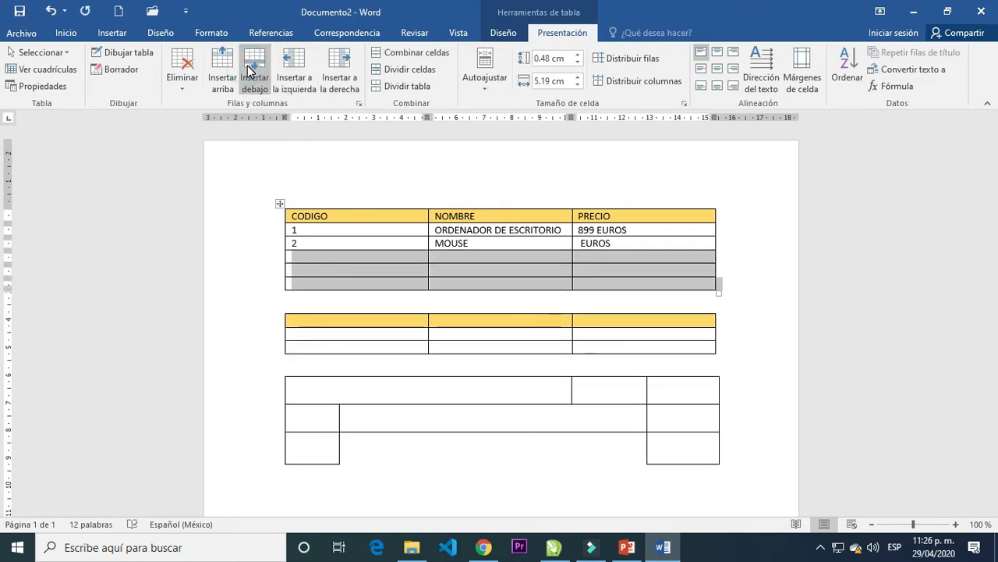
left_click(248, 70)
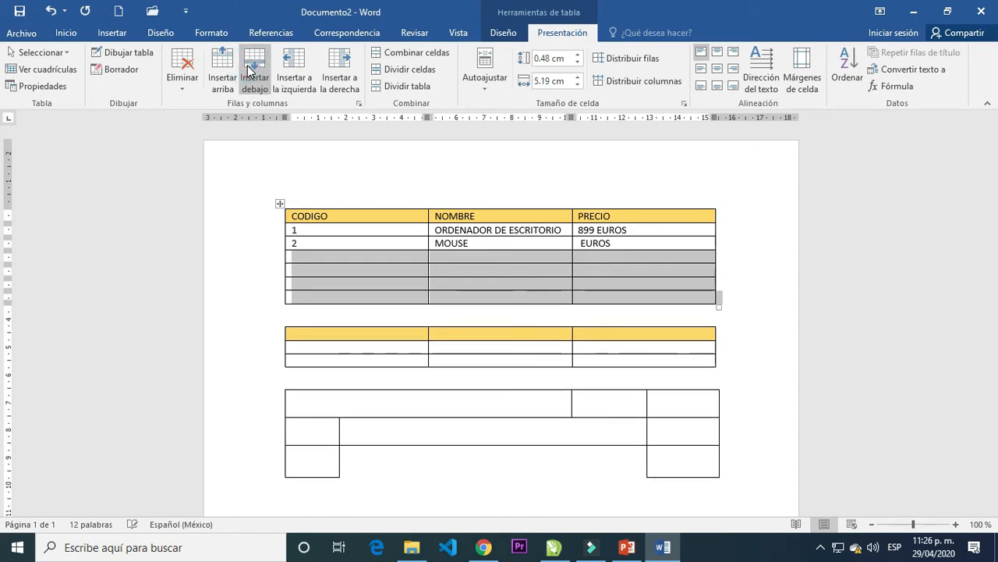
left_click(248, 70)
- Number the five new rows 3 to 7 in the CODIGO column
left_click(301, 251)
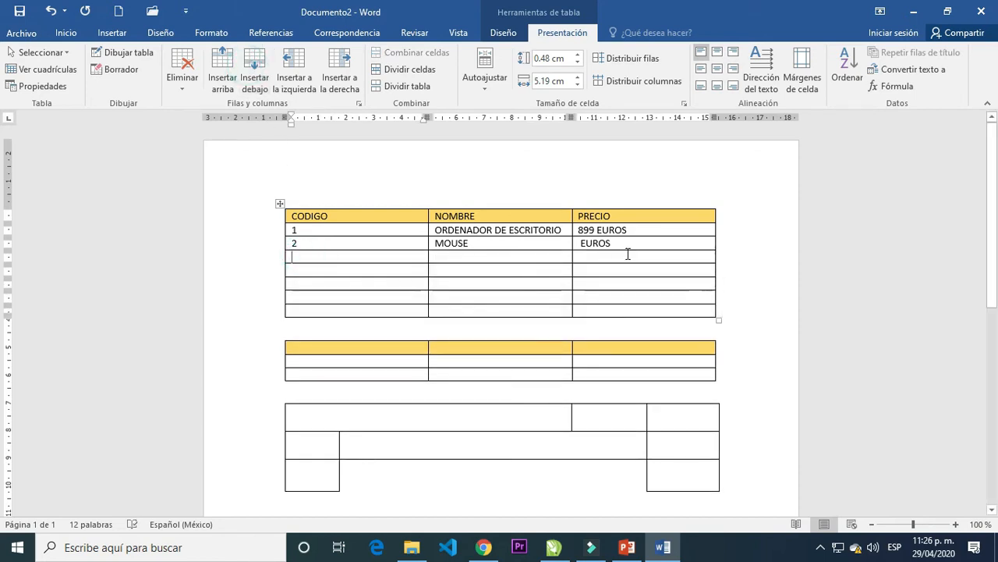
type("3")
type("4")
key("Down")
key("Down")
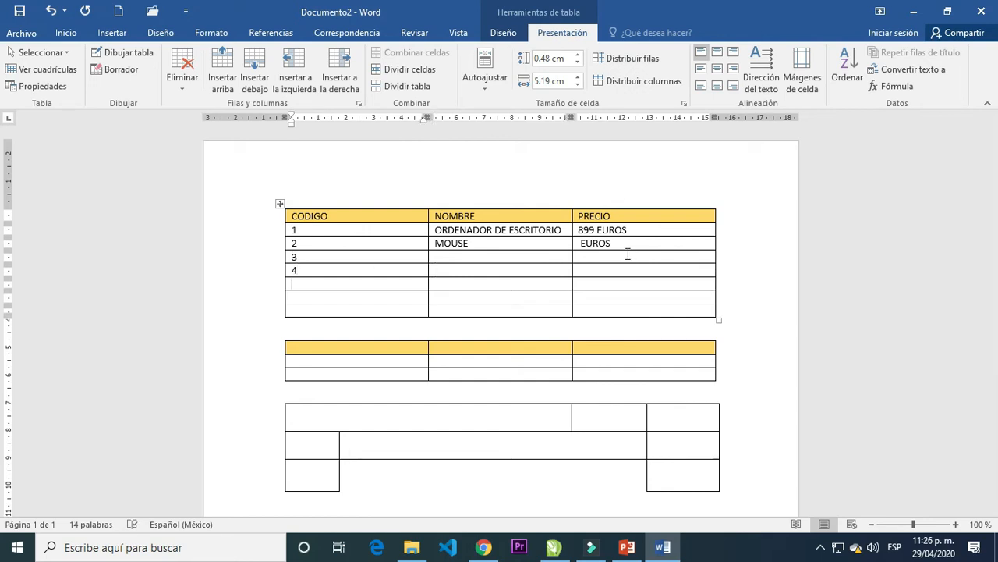
type("5")
type("6")
key("Down")
type("7")
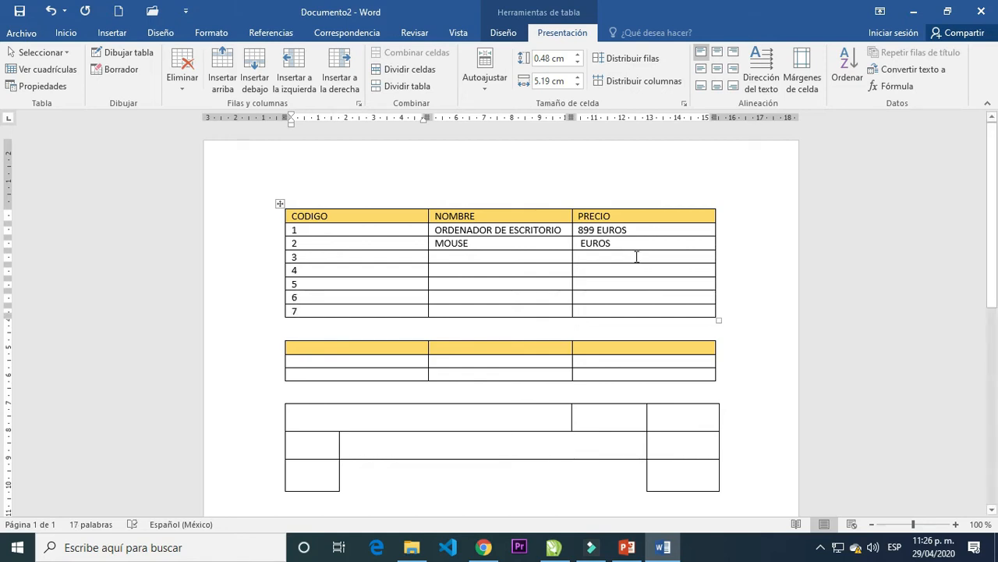
- Enter TECLADO, MONITOR and MEMORIA RAM in the NOMBRE column for codes 3, 4 and 5
left_click(539, 261)
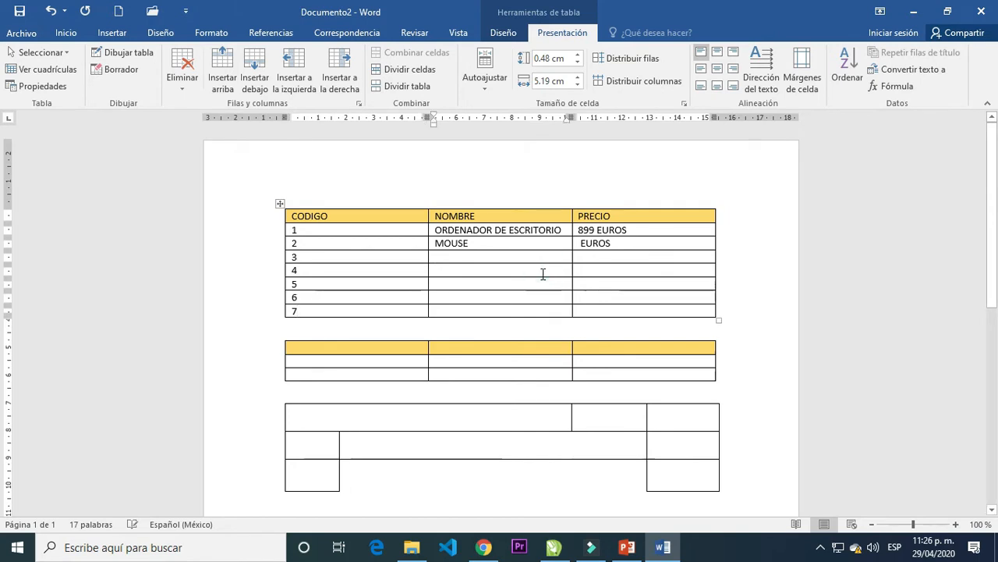
type("TECLA")
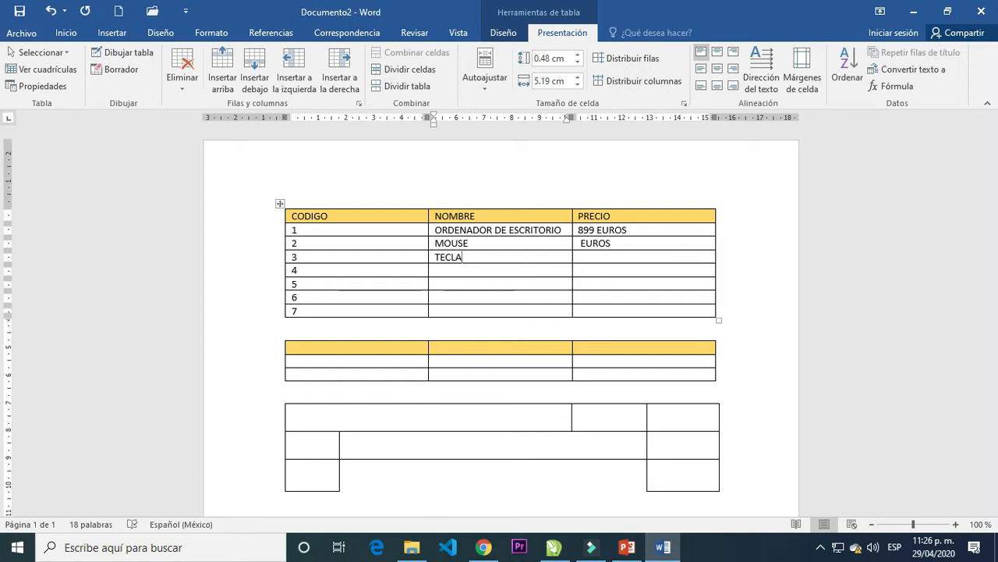
type("DO")
left_click(535, 271)
type("MONITOR")
key("Down")
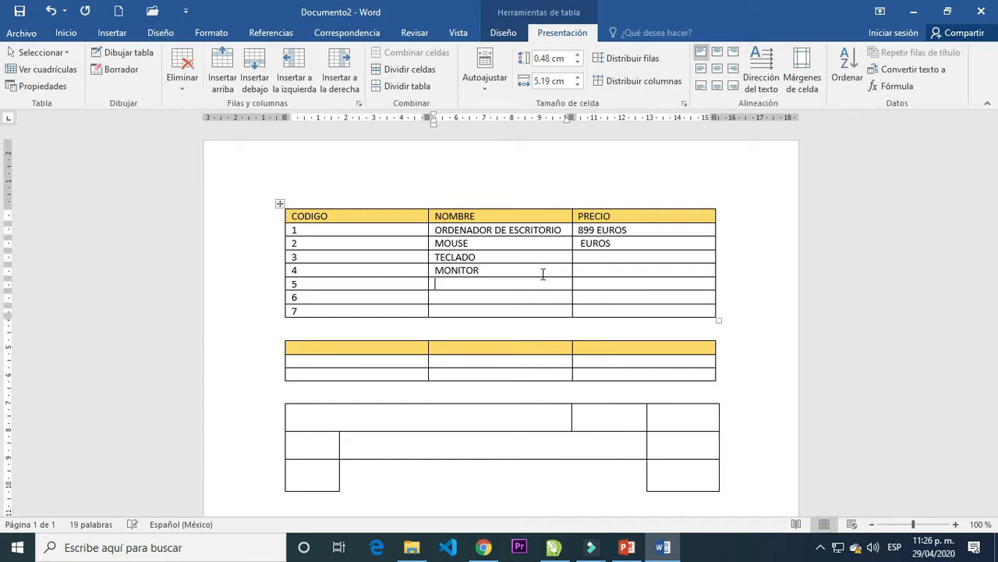
type("MEMORIA RAM")
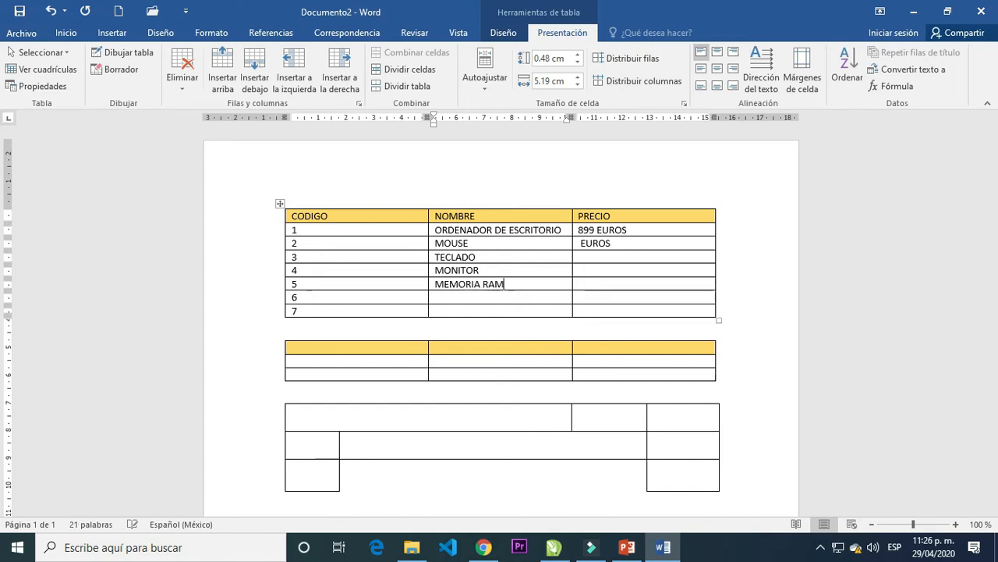
- Enter DISCO DURO and USB in the NOMBRE column for codes 6 and 7
key("Down")
type("DISO")
key("BackSpace")
key("BackSpace")
type("SCO DURO")
key("Down")
type("USB")
key("Tab")
key("Up")
key("Up")
key("Up")
key("Up")
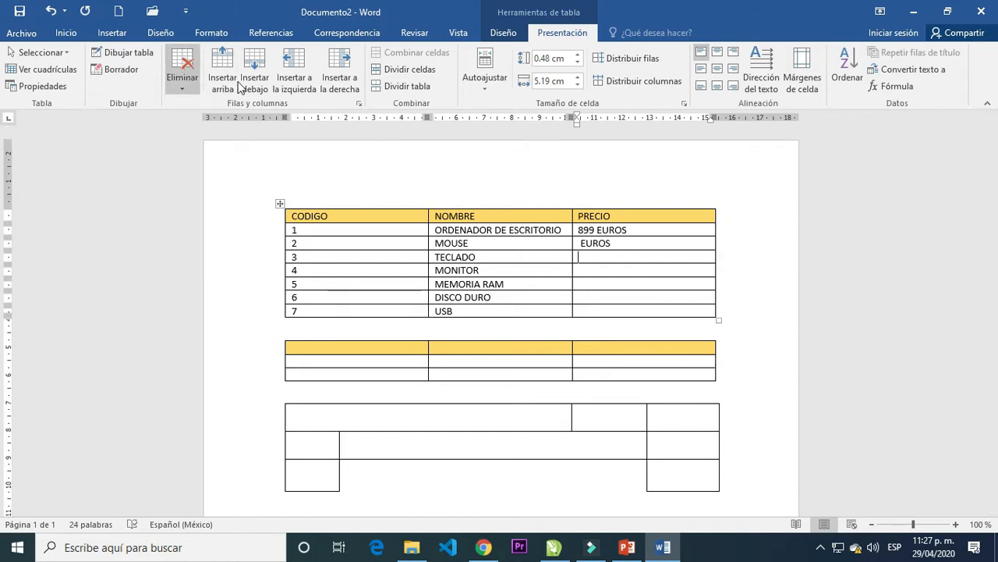
left_click(313, 226)
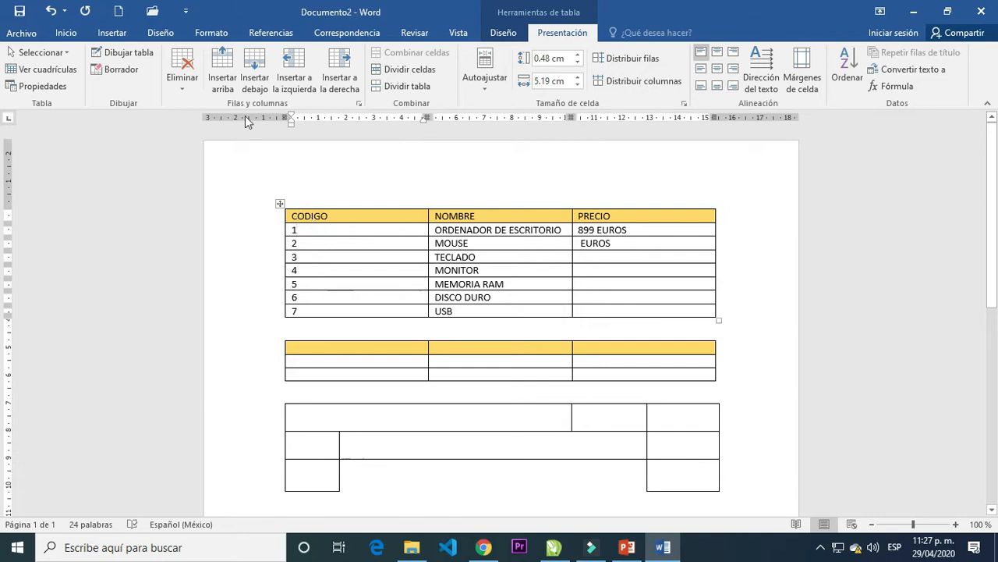
left_click(361, 218)
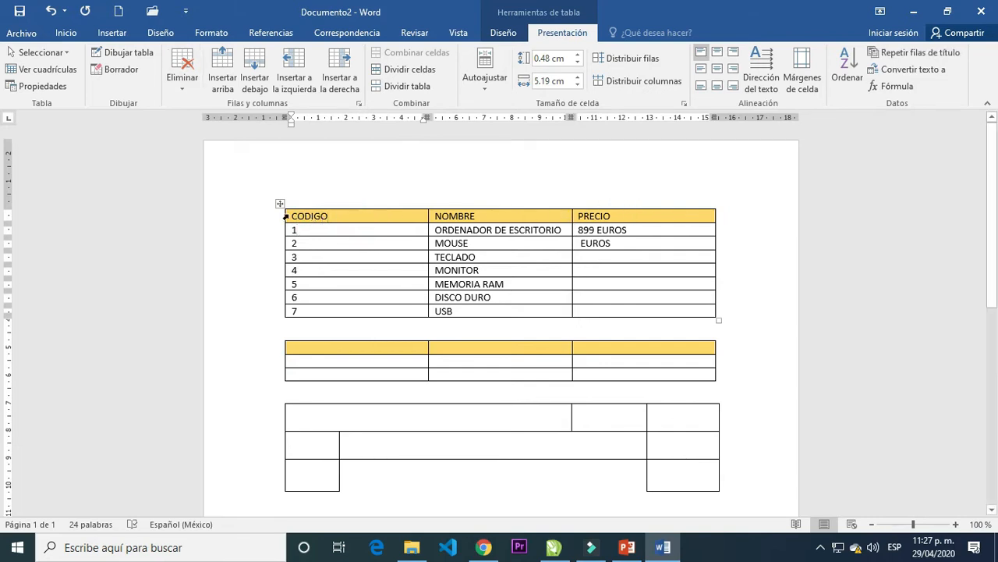
left_click_drag(293, 214, 651, 212)
left_click(414, 217)
left_click(472, 217)
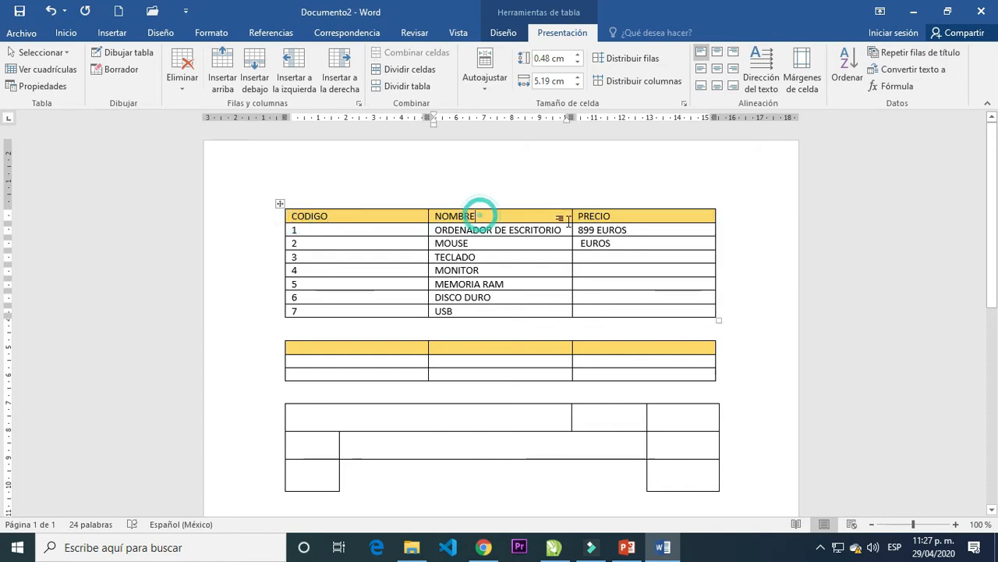
left_click(619, 216)
- Insert an empty row above the CODIGO, NOMBRE and PRECIO header row of the first table
left_click(394, 220)
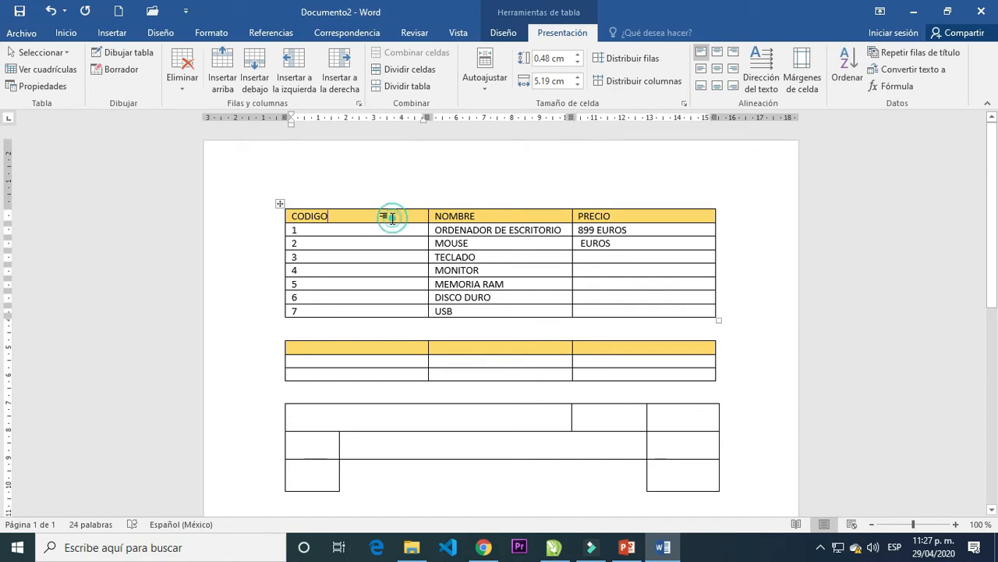
left_click(222, 78)
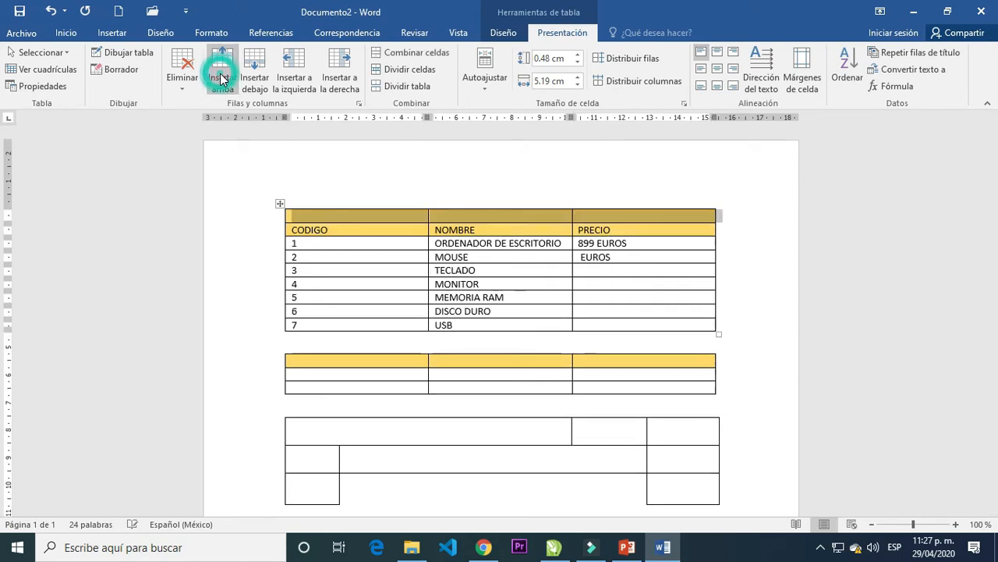
left_click(496, 215)
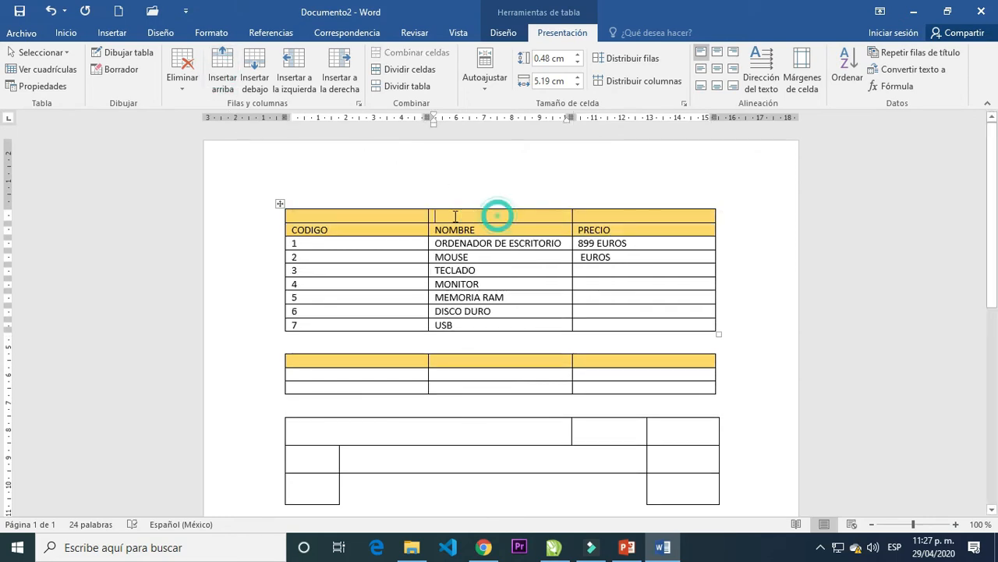
left_click_drag(645, 214, 643, 214)
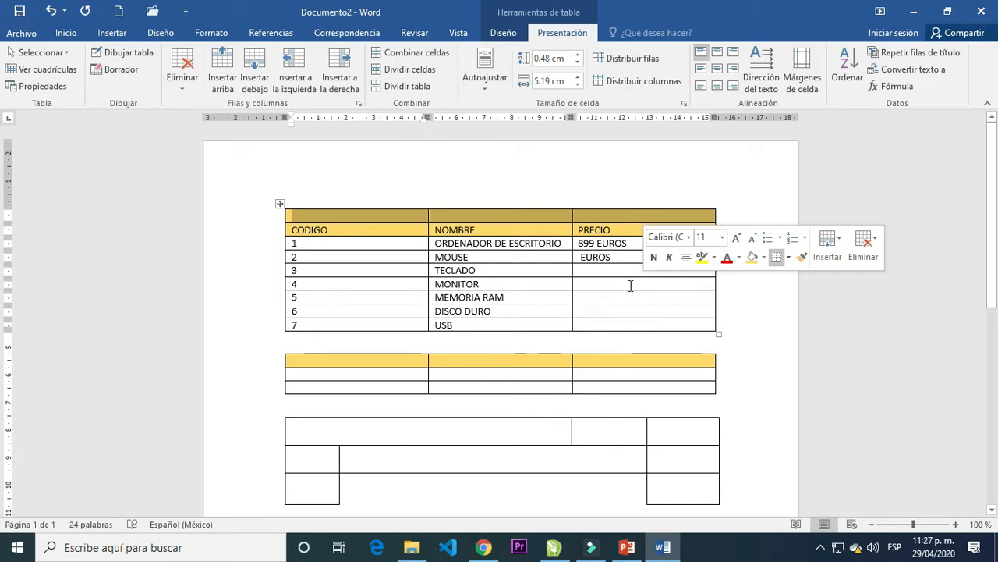
left_click(538, 321)
left_click(703, 325)
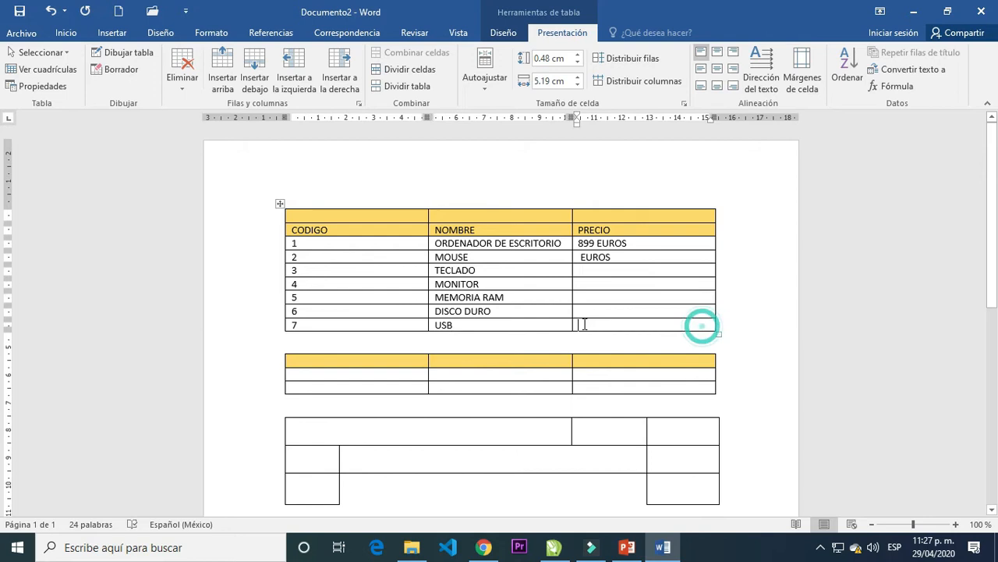
left_click(403, 326)
left_click(518, 326)
left_click(636, 325)
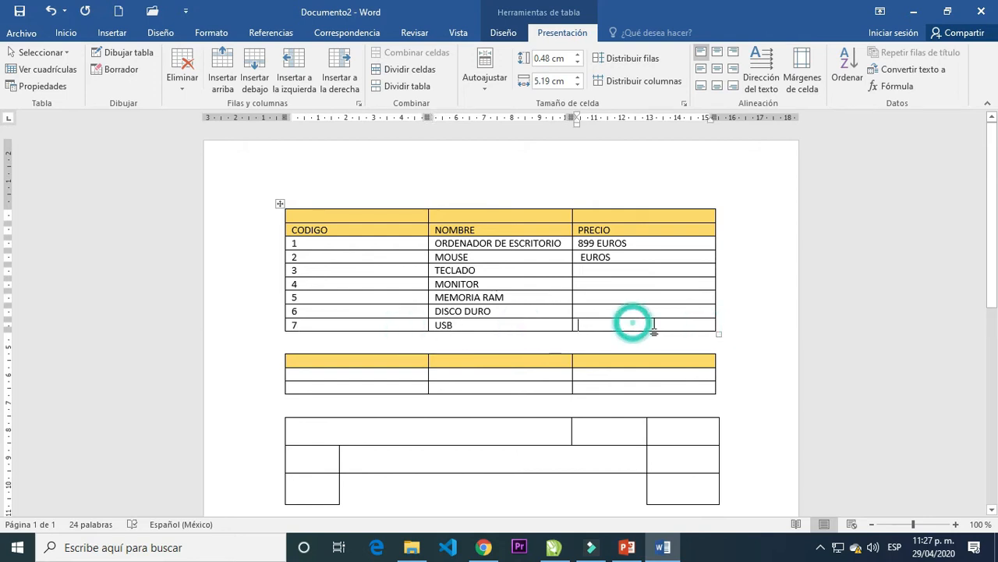
right_click(656, 328)
left_click(466, 326)
left_click(402, 326)
left_click(409, 325)
left_click(492, 327)
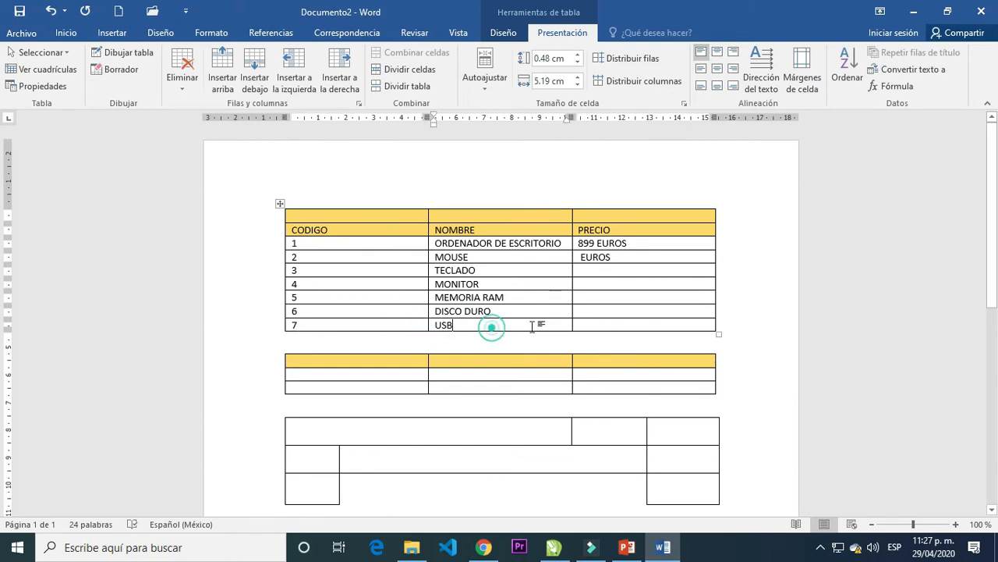
- Insert a row below the USB row and enter code 8 in its first cell
right_click(589, 326)
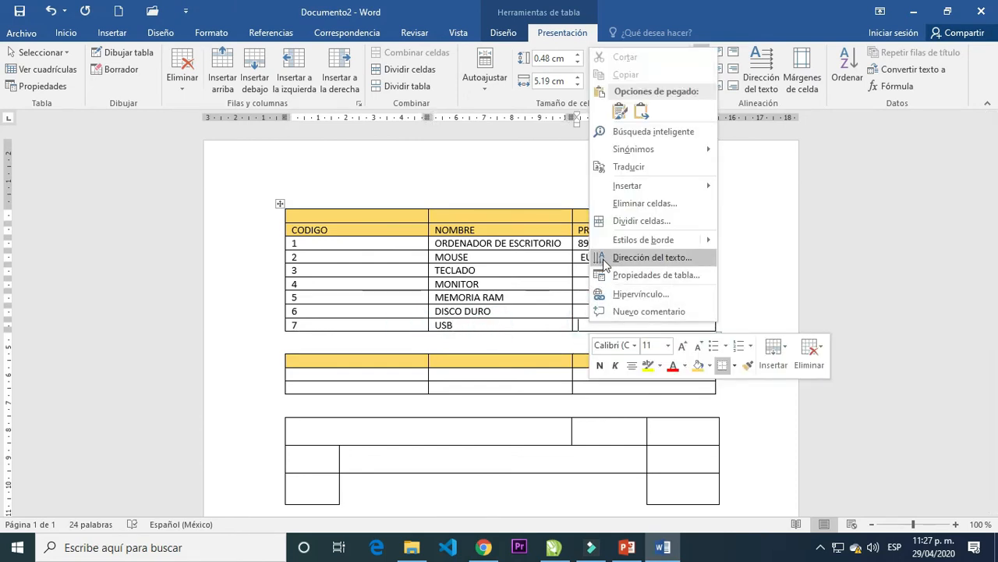
left_click(620, 192)
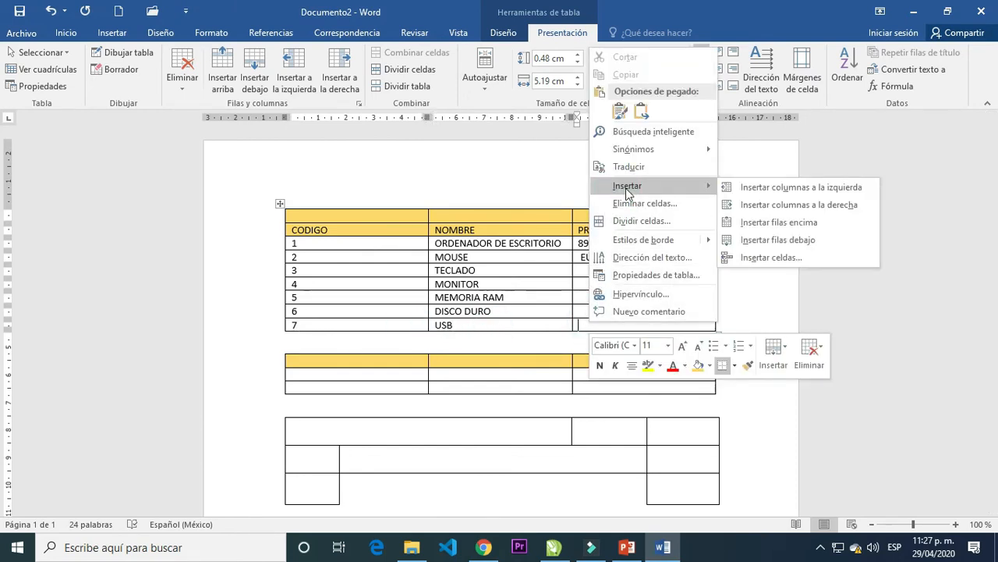
left_click(790, 247)
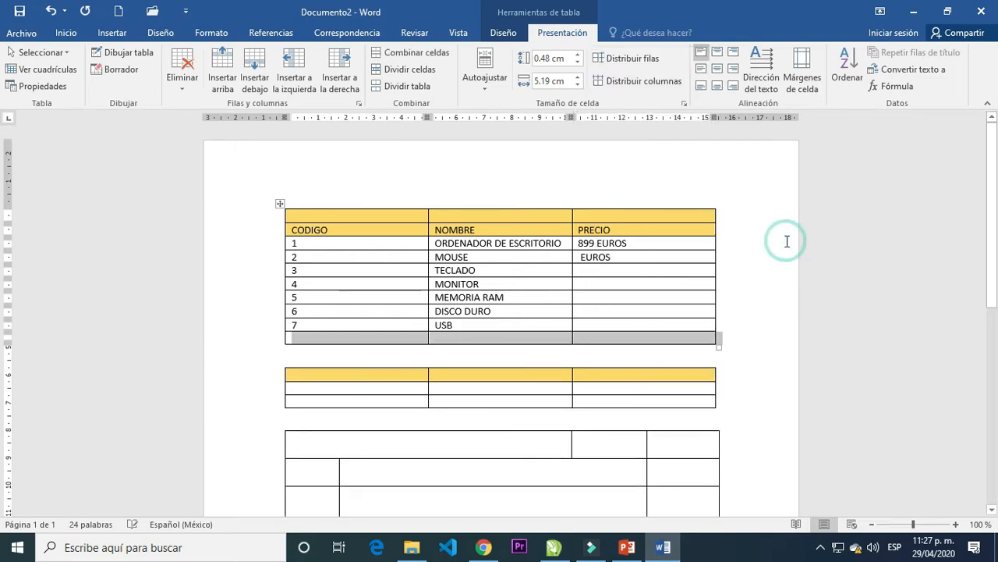
left_click(317, 341)
type("8")
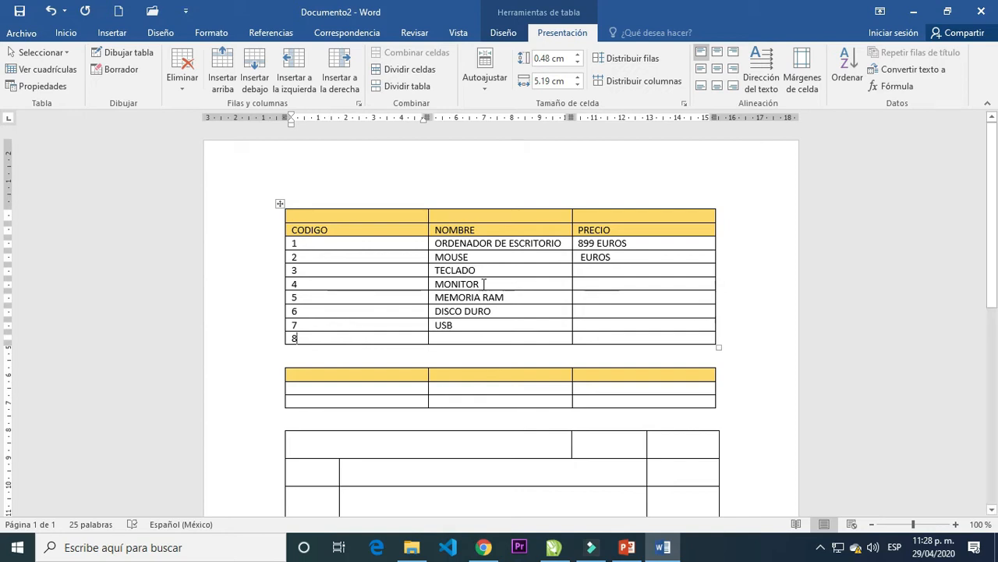
- Add another row at the end of the first table and enter code 9 in it
left_click(701, 337)
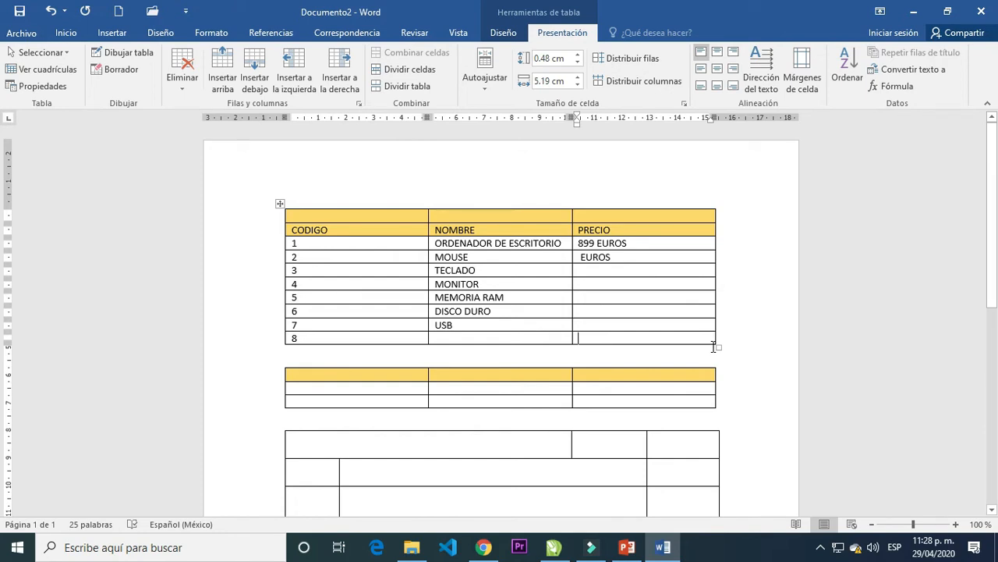
key("Tab")
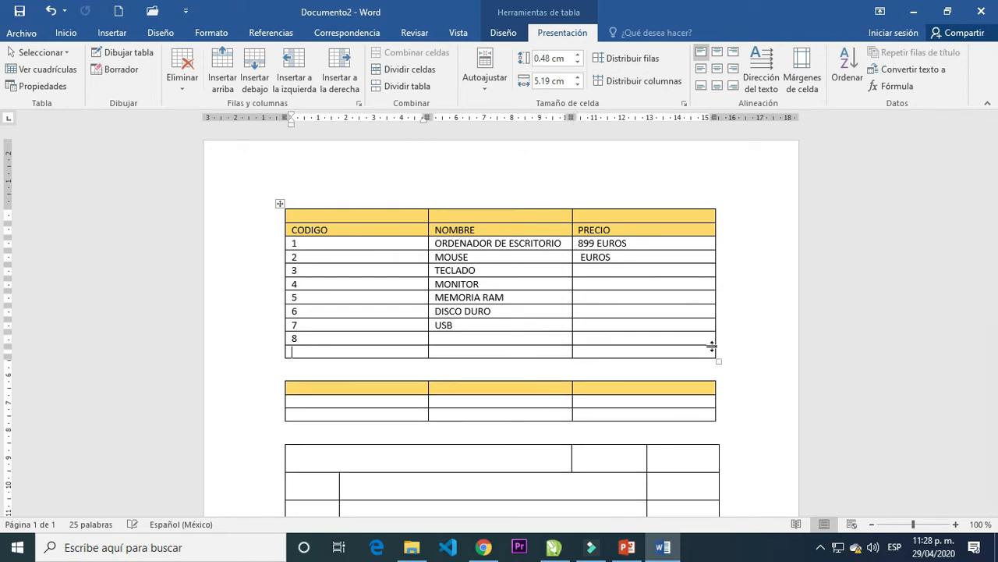
type("9")
left_click(654, 232)
left_click(531, 234)
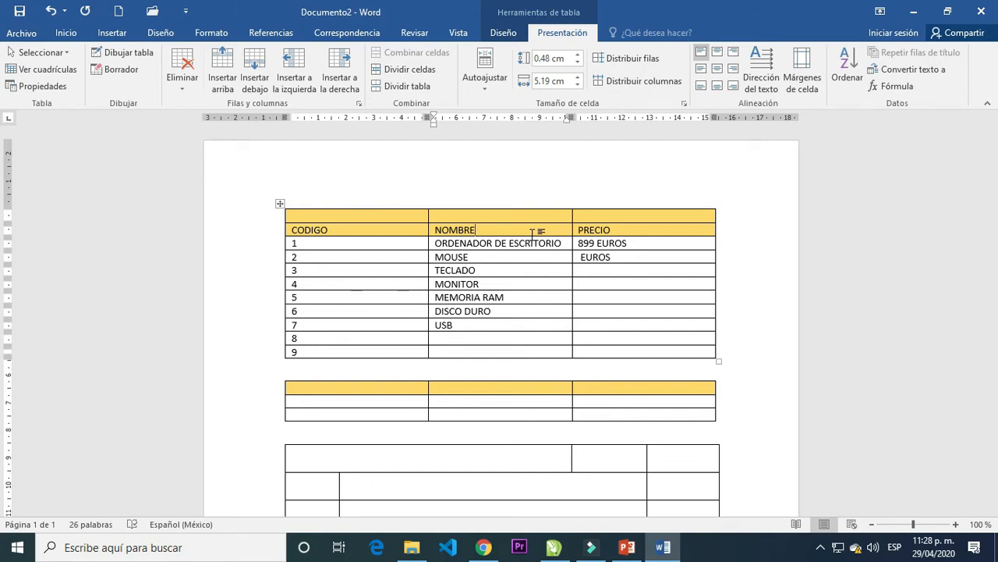
left_click_drag(525, 209, 520, 357)
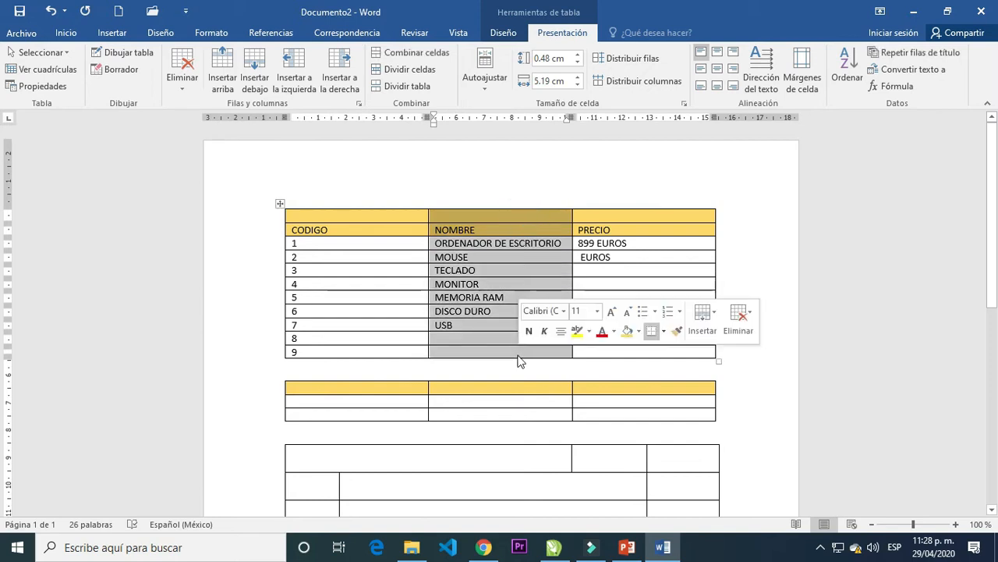
left_click(521, 260)
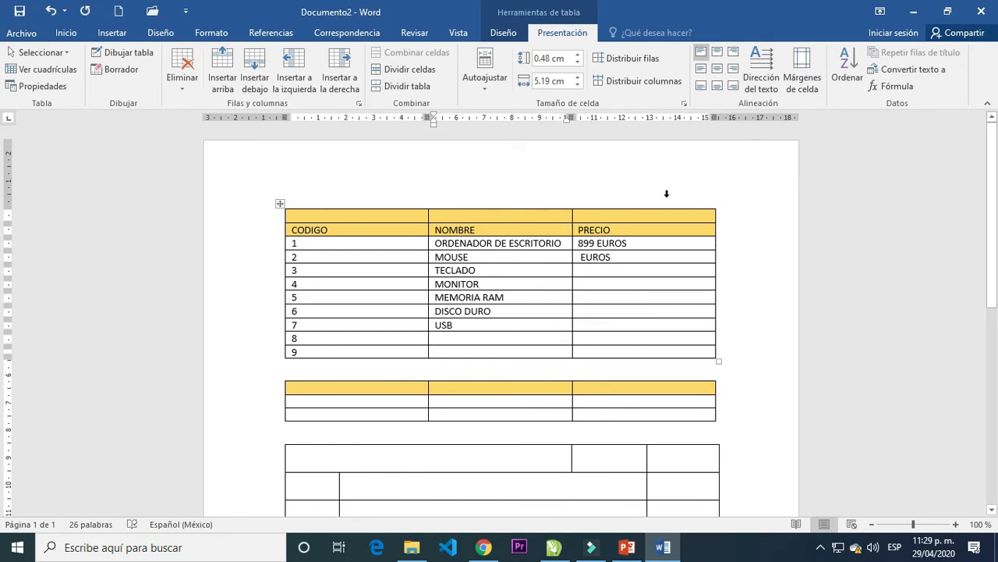
left_click(549, 227)
- Insert a column between NOMBRE and PRECIO in the first table and give it the header CANTIDAD
left_click(544, 242)
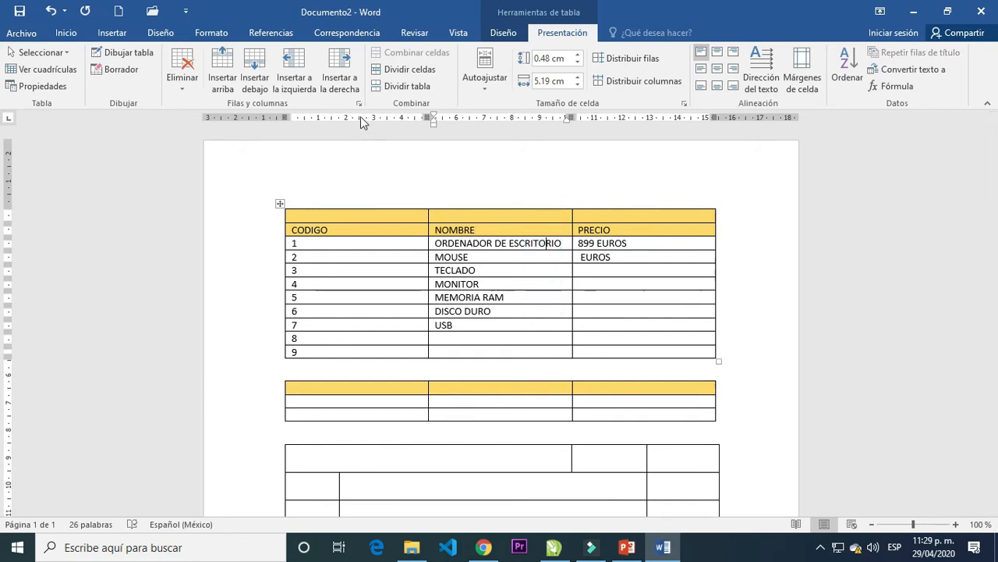
left_click(339, 68)
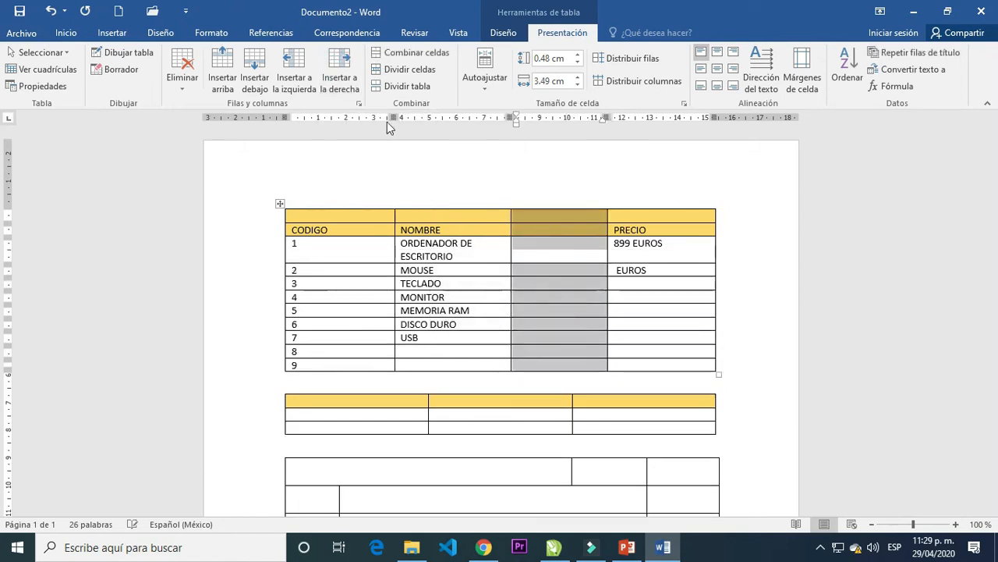
left_click(555, 232)
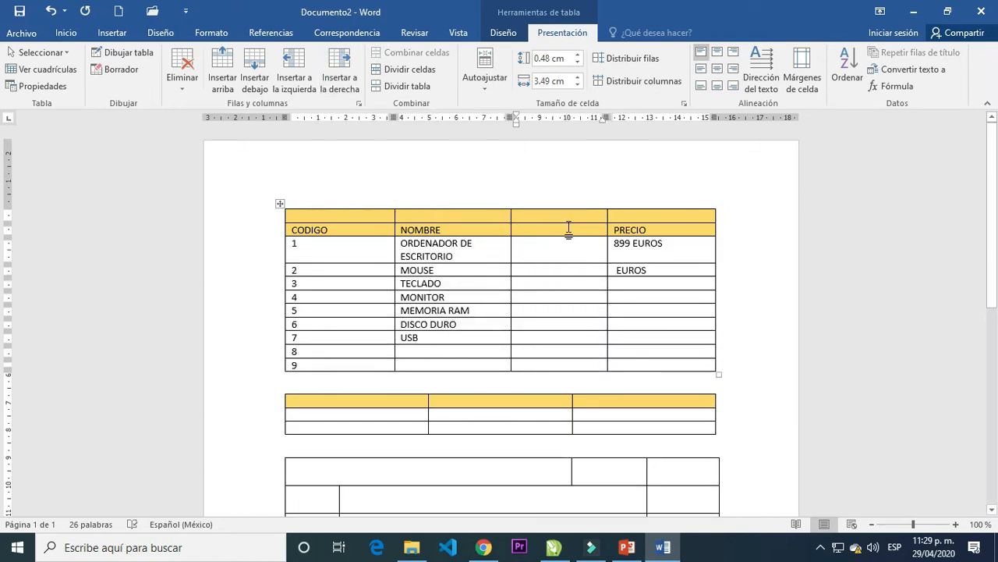
type("CANTIDAD")
scroll(645, 251, "down", 3)
scroll(584, 234, "up", 3)
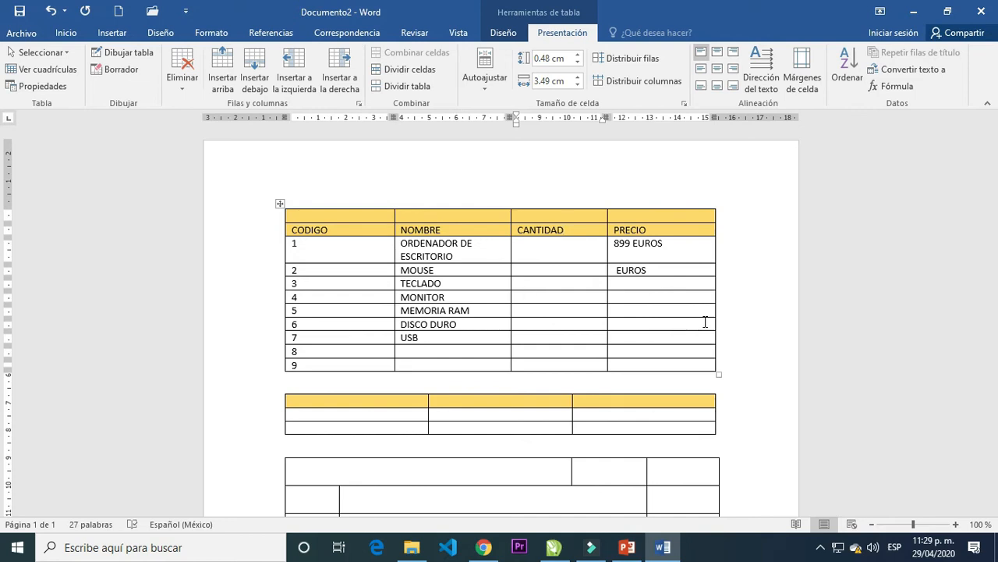
left_click_drag(664, 230, 317, 228)
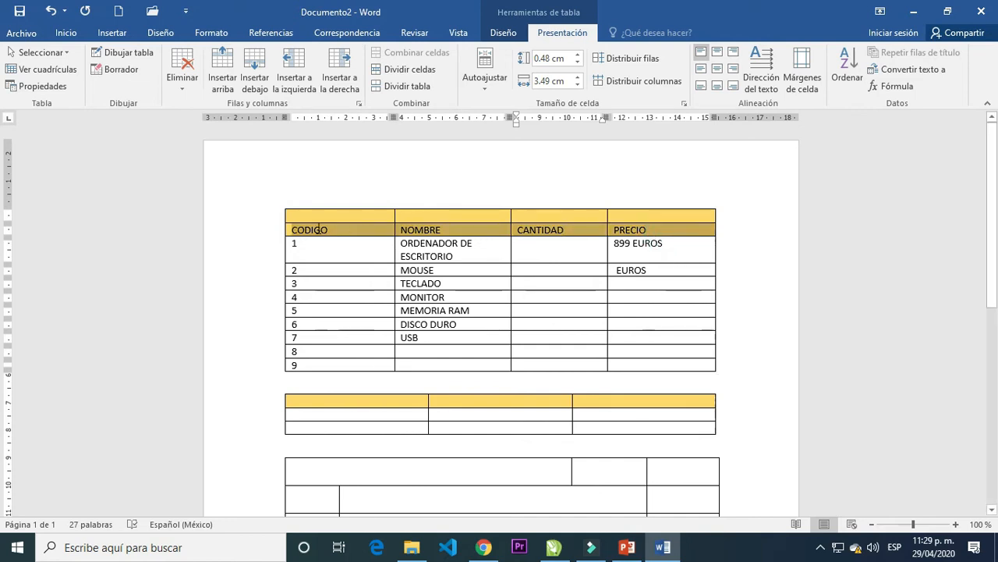
left_click(596, 244)
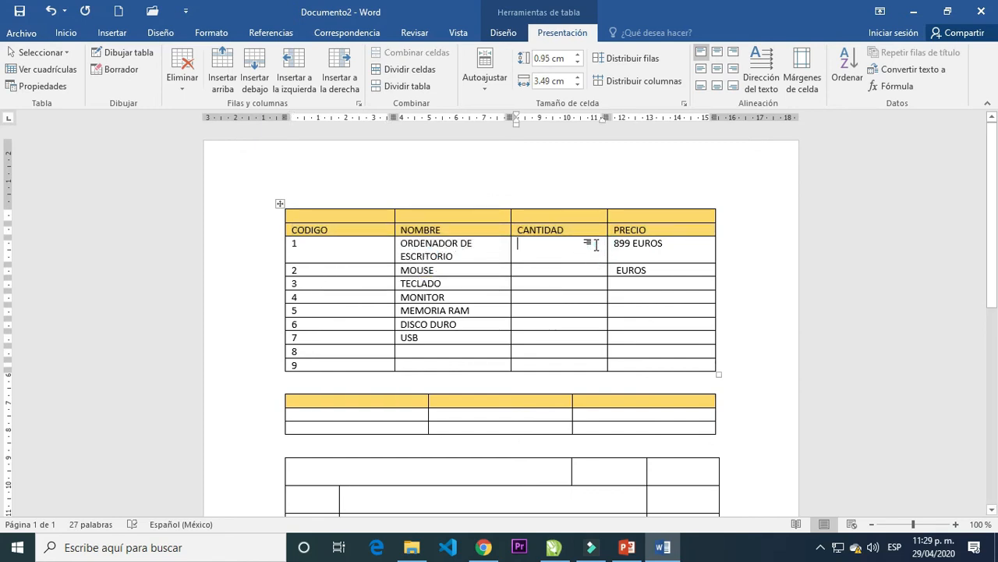
left_click_drag(325, 216, 649, 217)
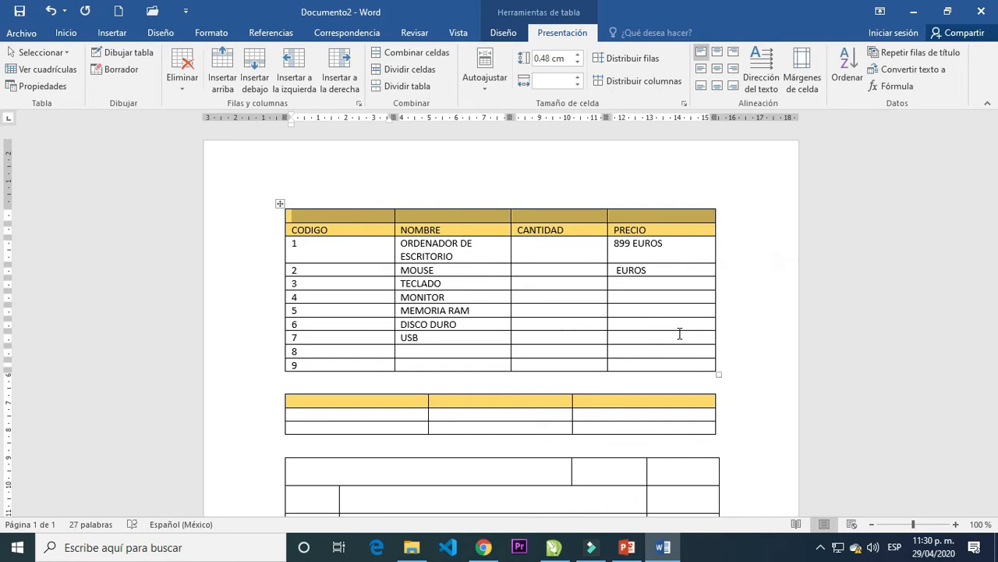
left_click(390, 216)
left_click(429, 216)
left_click(528, 215)
left_click(635, 215)
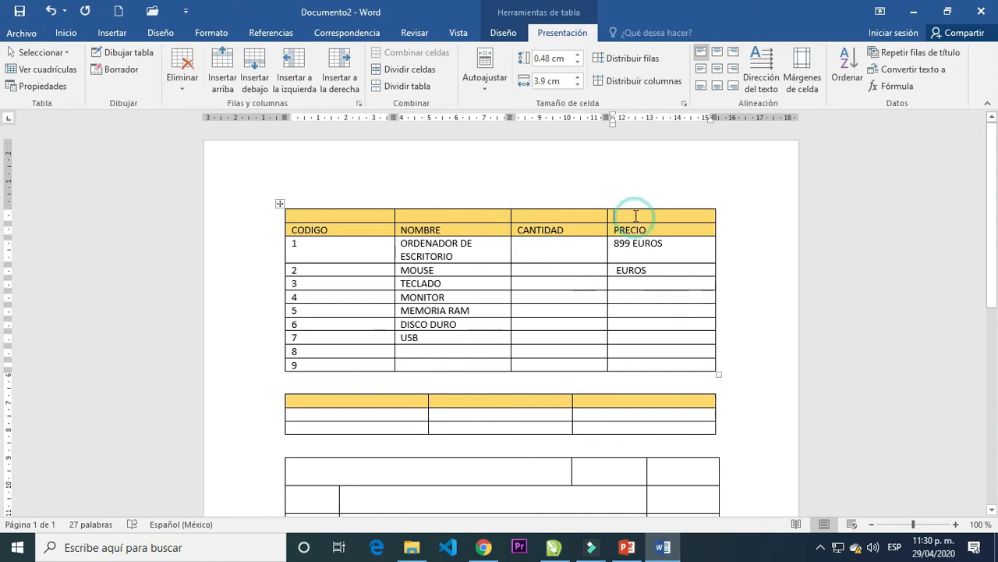
left_click(328, 217)
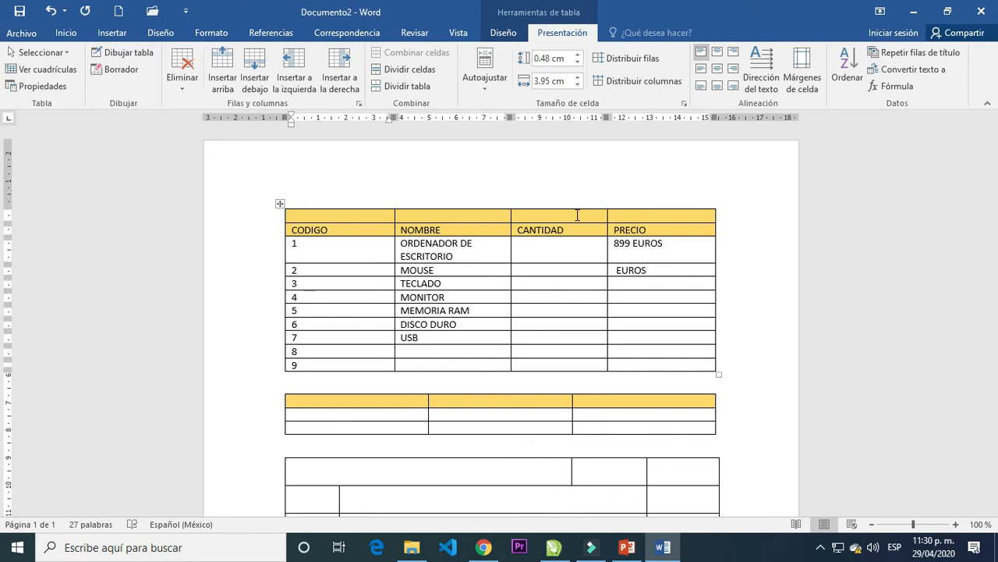
- Merge the four cells of the empty row above the CODIGO header row into a single cell
left_click_drag(349, 215, 628, 213)
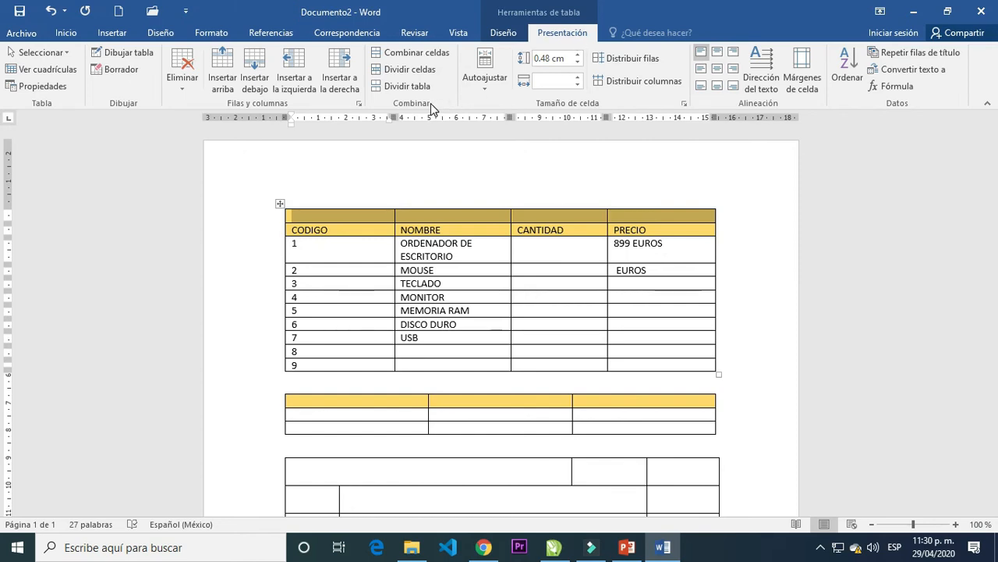
left_click(430, 216)
left_click_drag(370, 212, 667, 227)
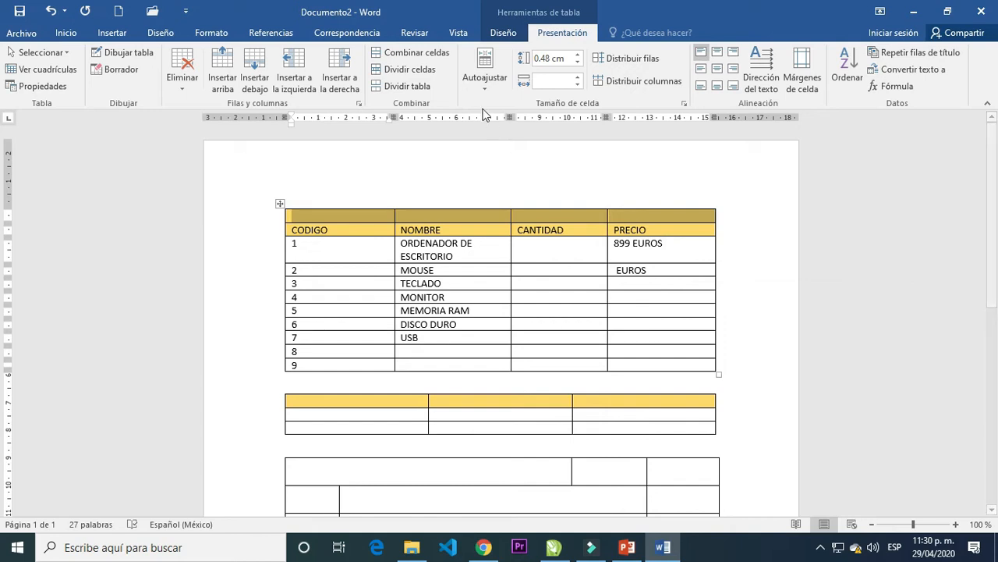
left_click(433, 57)
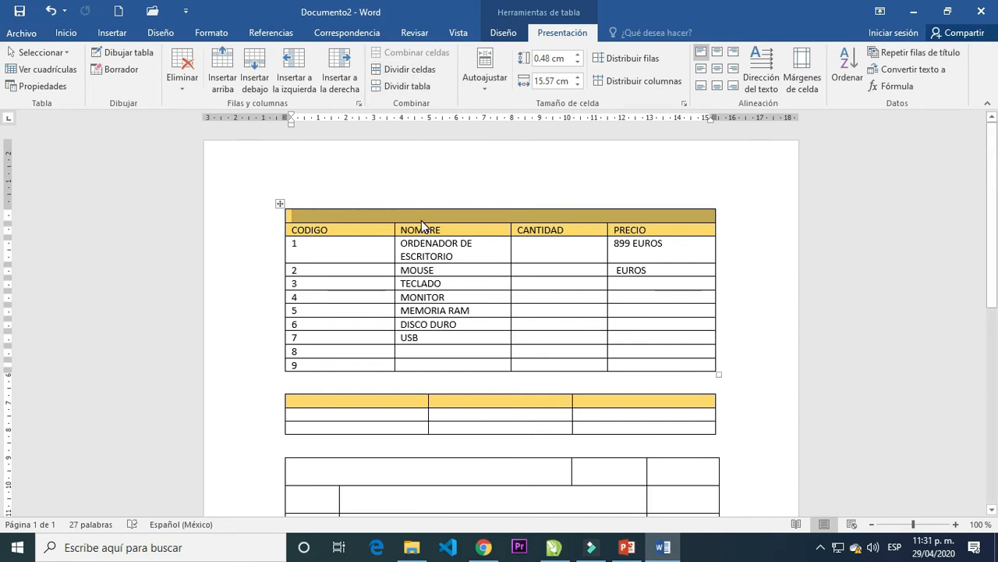
- Enter the title INVENTARIO in the merged top row and centre it horizontally and vertically in the cell
left_click(421, 218)
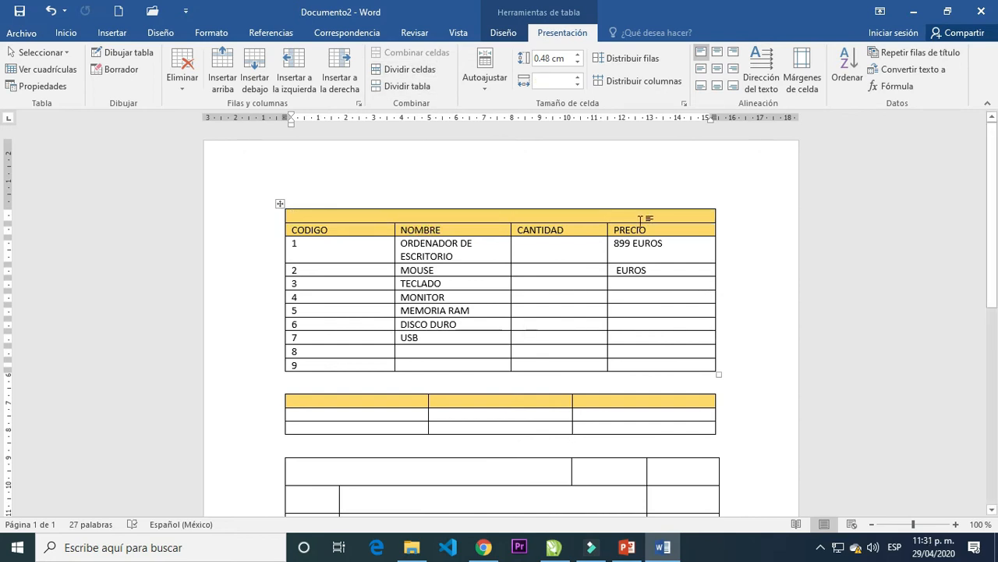
type("INVENTARIO")
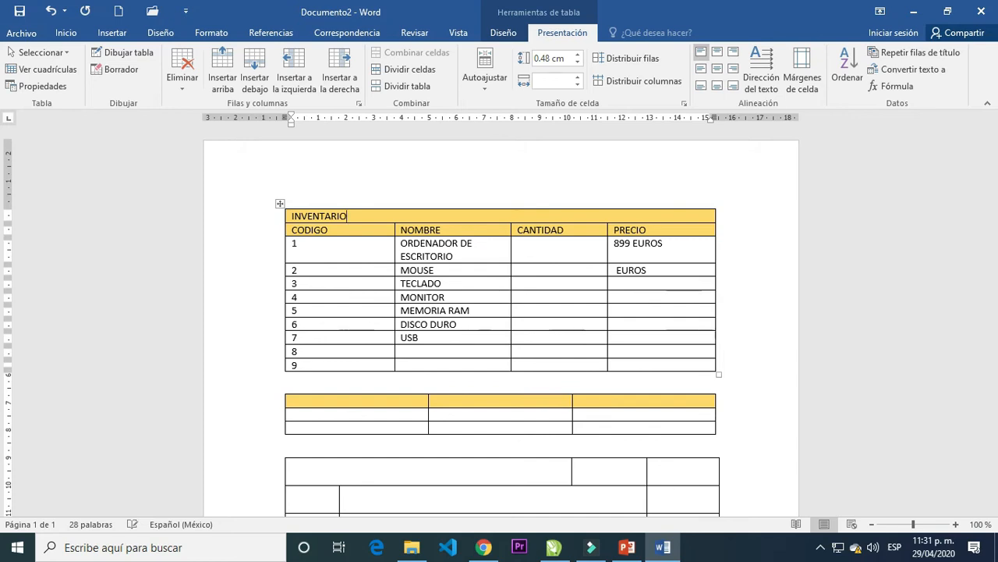
left_click(718, 72)
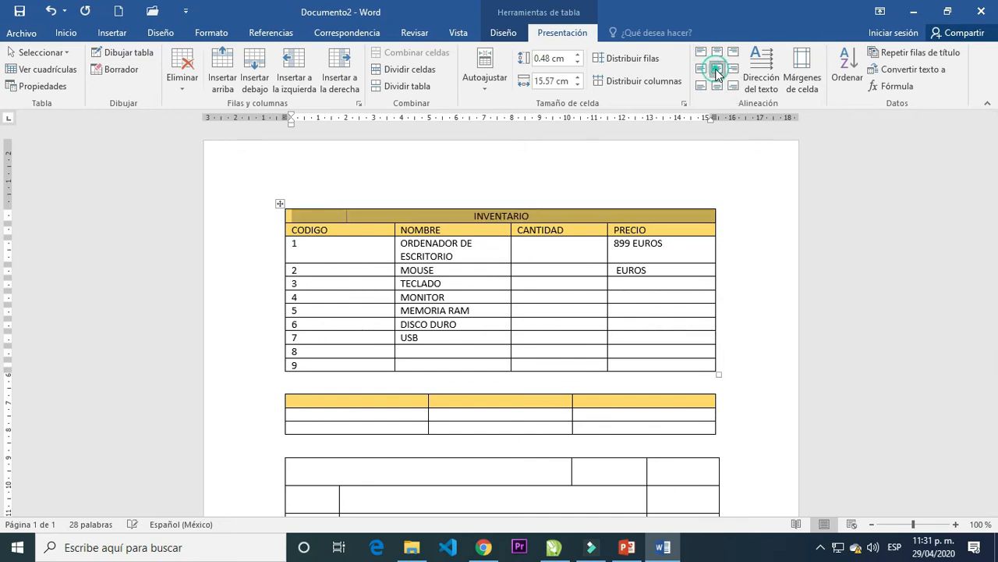
- Format the INVENTARIO title in bold and enlarge its font size to 22
left_click_drag(542, 220, 466, 209)
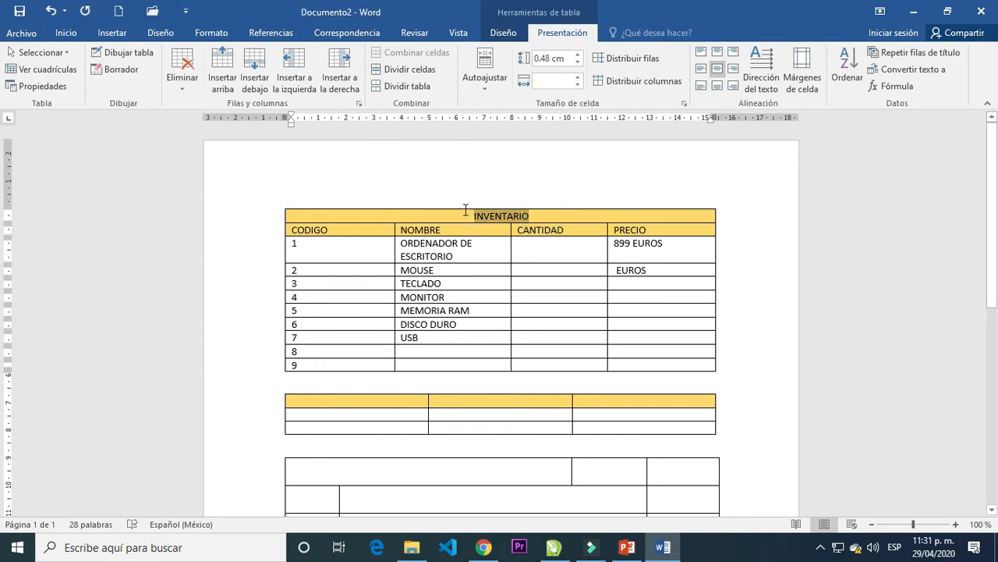
left_click(65, 32)
left_click(230, 59)
left_click(230, 58)
left_click(230, 59)
left_click(230, 59)
left_click(230, 59)
left_click(230, 58)
left_click(129, 80)
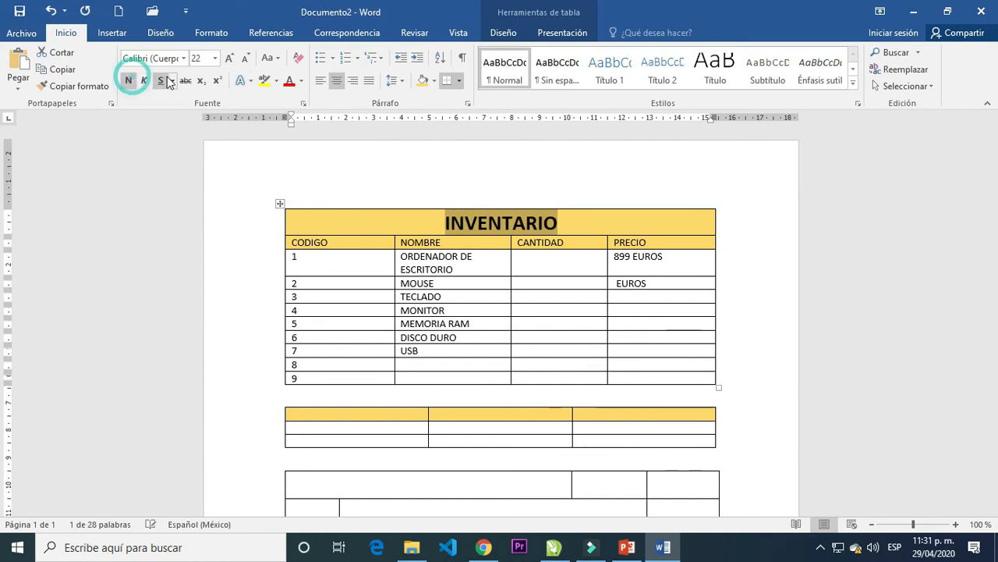
left_click(526, 223)
left_click(573, 223)
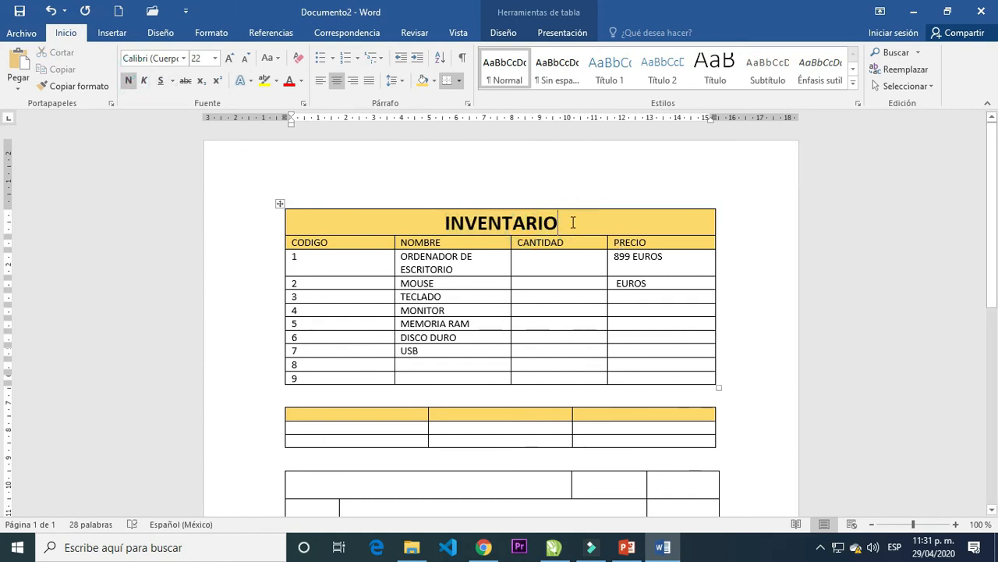
- Enter SUBTOTAL and IVA in the CANTIDAD column of rows 8 and 9
left_click(563, 33)
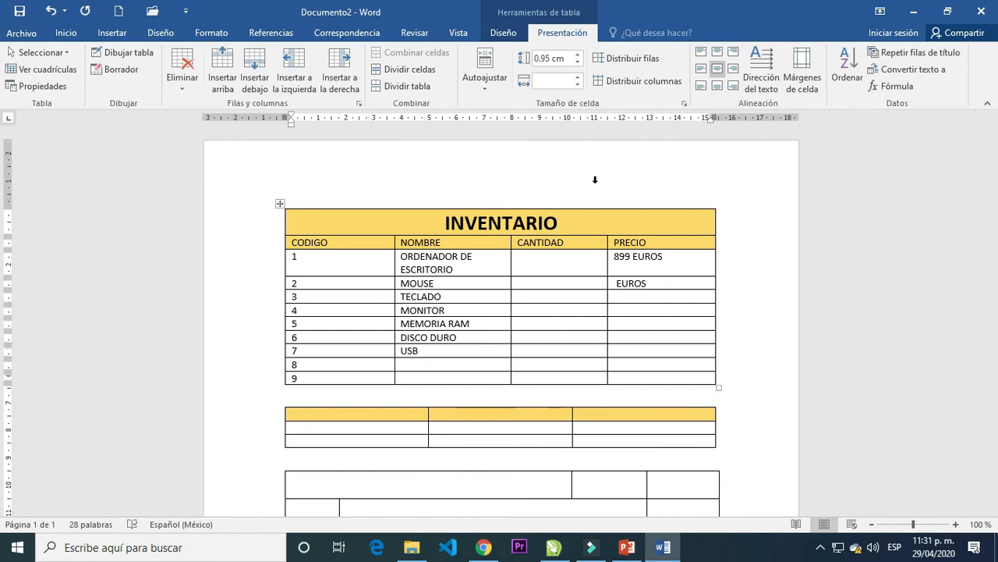
left_click(585, 363)
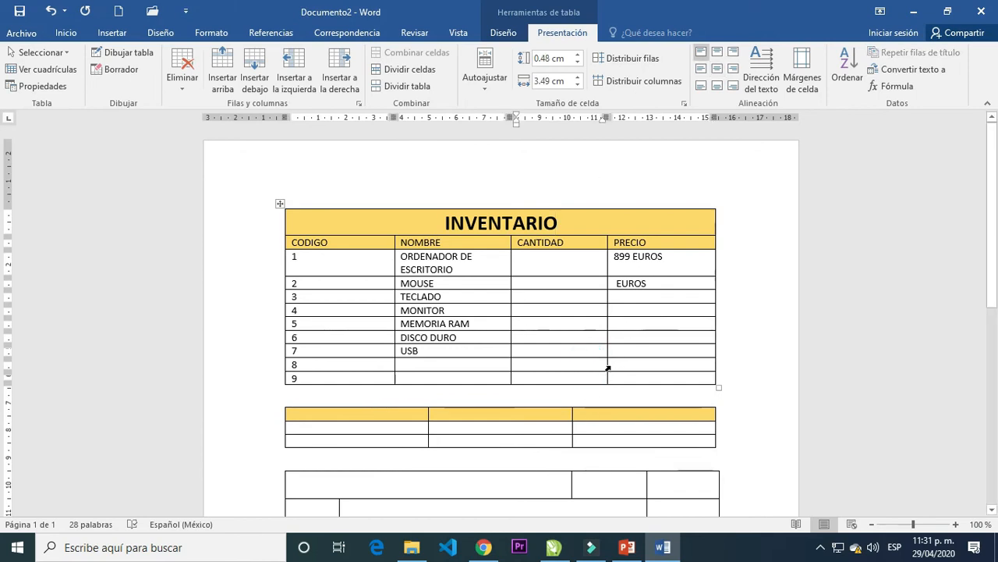
left_click(519, 364)
type("SUBTOTAL")
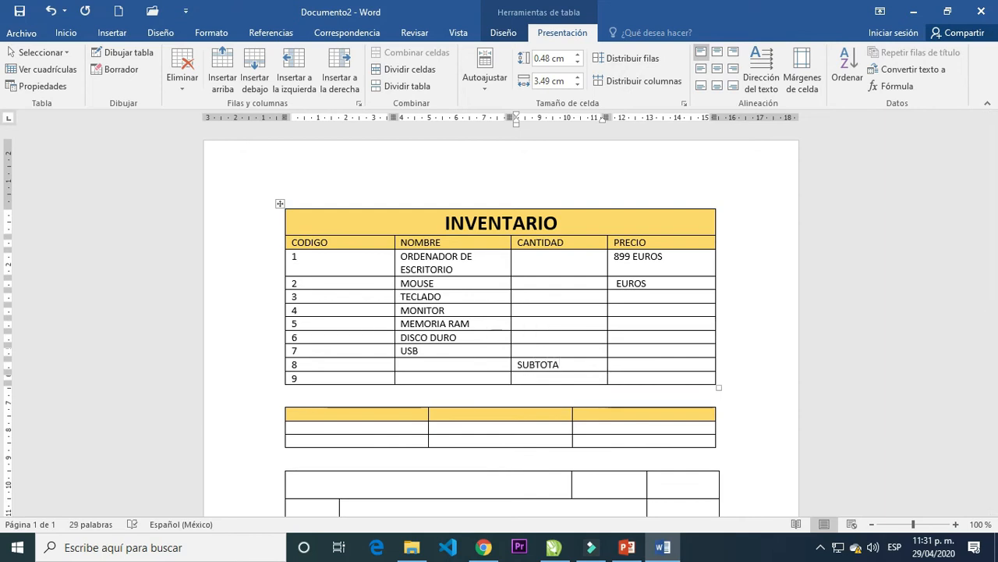
key("Down")
type("IVA")
- Add a row at the end of the inventory table and enter TOTAL in its CANTIDAD cell
key("Tab")
key("Tab")
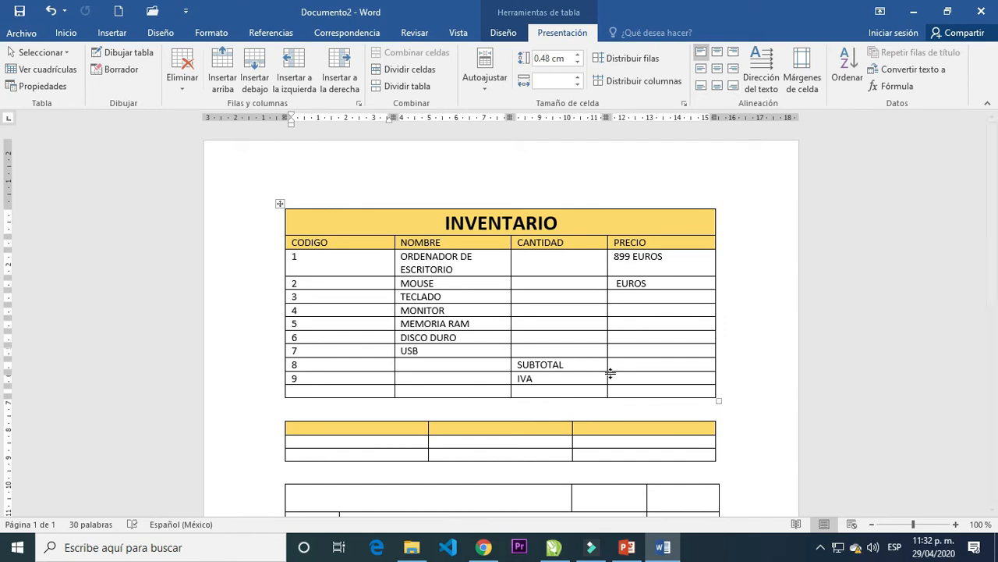
left_click(598, 389)
type("TOTAL")
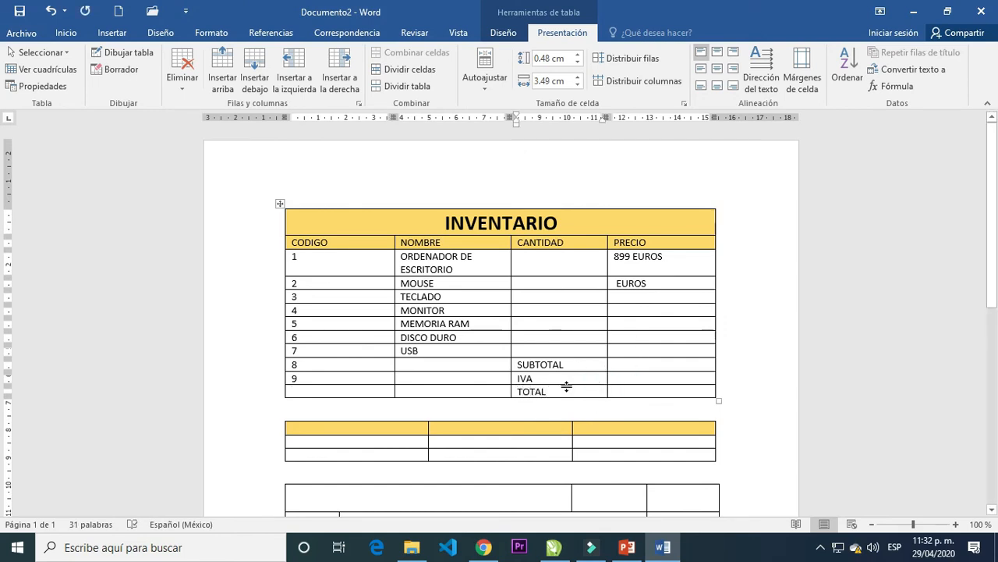
- Merge the CODIGO and NOMBRE cells of the SUBTOTAL, IVA and TOTAL rows into one cell
left_click_drag(319, 365, 435, 397)
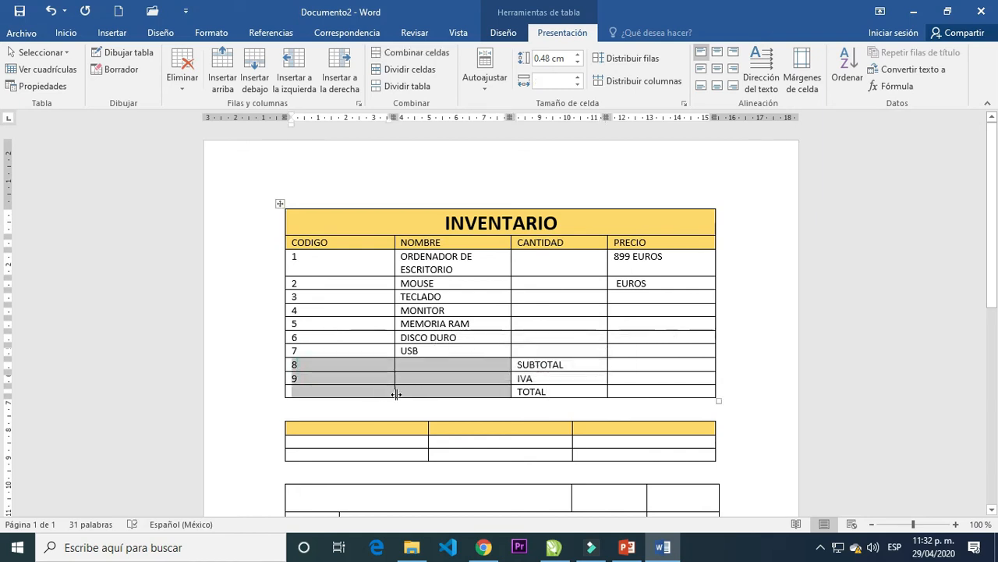
left_click(425, 389)
mouse_move(367, 365)
left_mouse_down()
mouse_move(428, 373)
mouse_move(460, 392)
left_mouse_up()
left_click(419, 60)
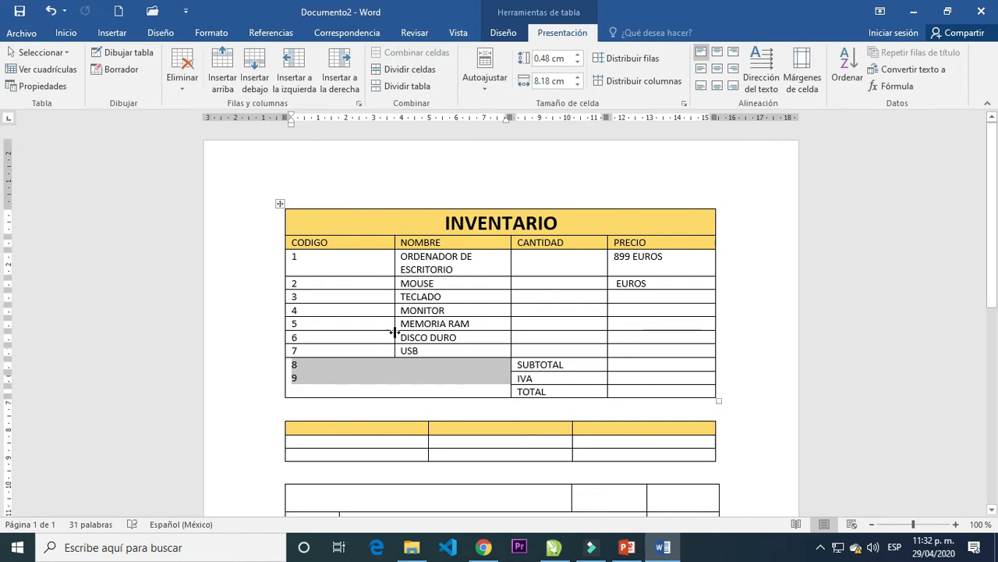
- Delete the codes 8 and 9 from the merged cell beside the totals
left_click(318, 372)
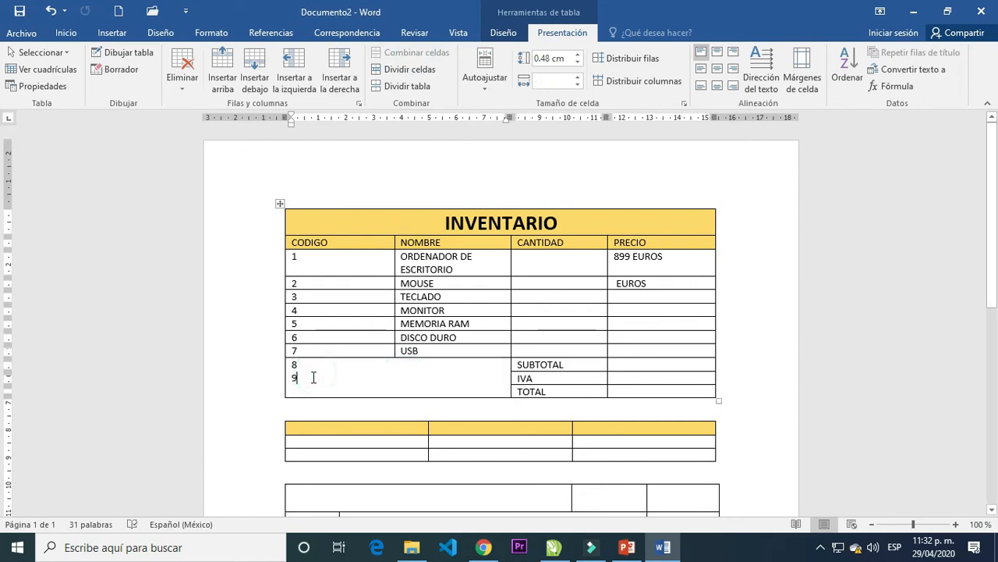
key("BackSpace")
key("BackSpace")
key("BackSpace")
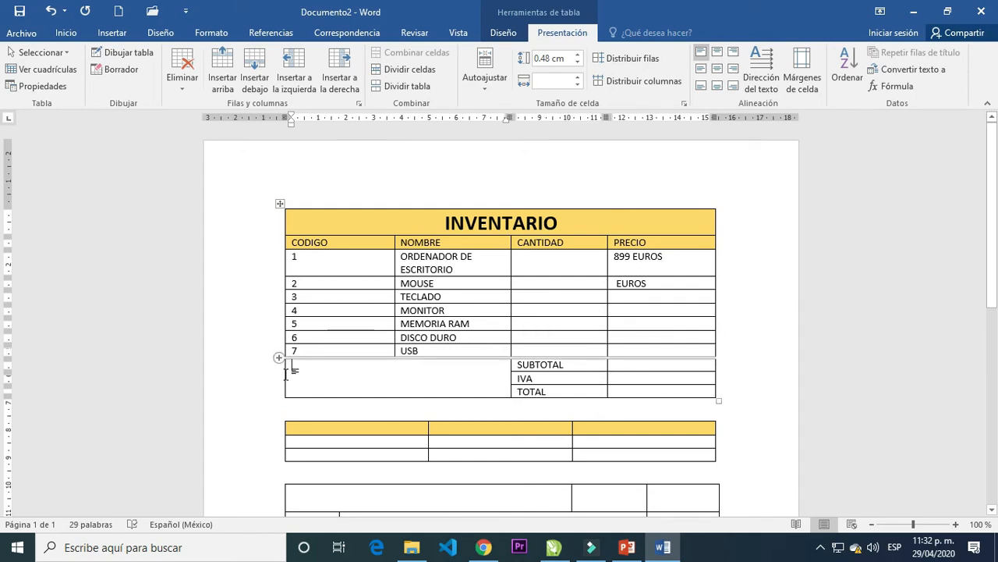
- Erase the outer left and bottom borders of the empty merged cell beside SUBTOTAL, IVA and TOTAL
left_click(286, 373)
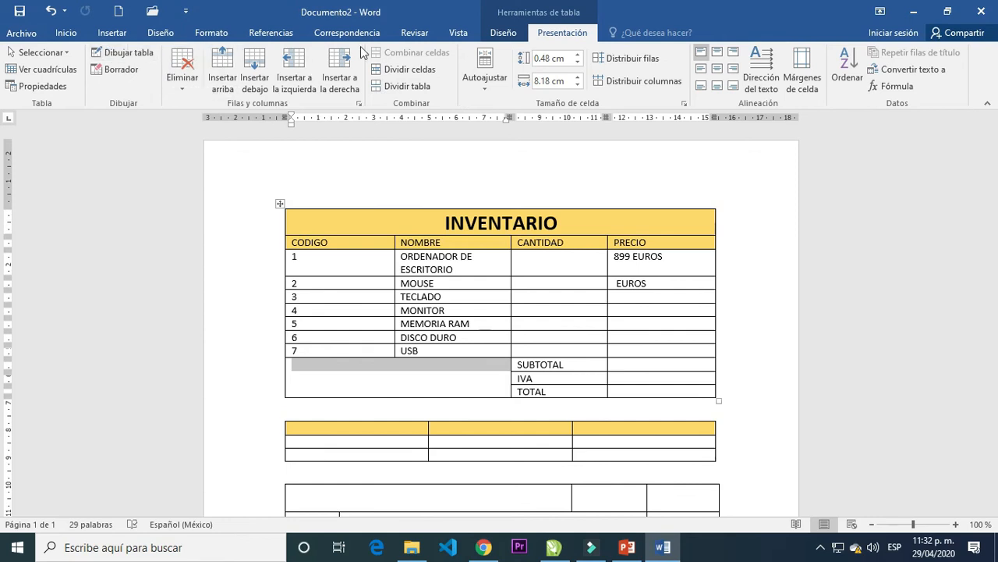
left_click(117, 68)
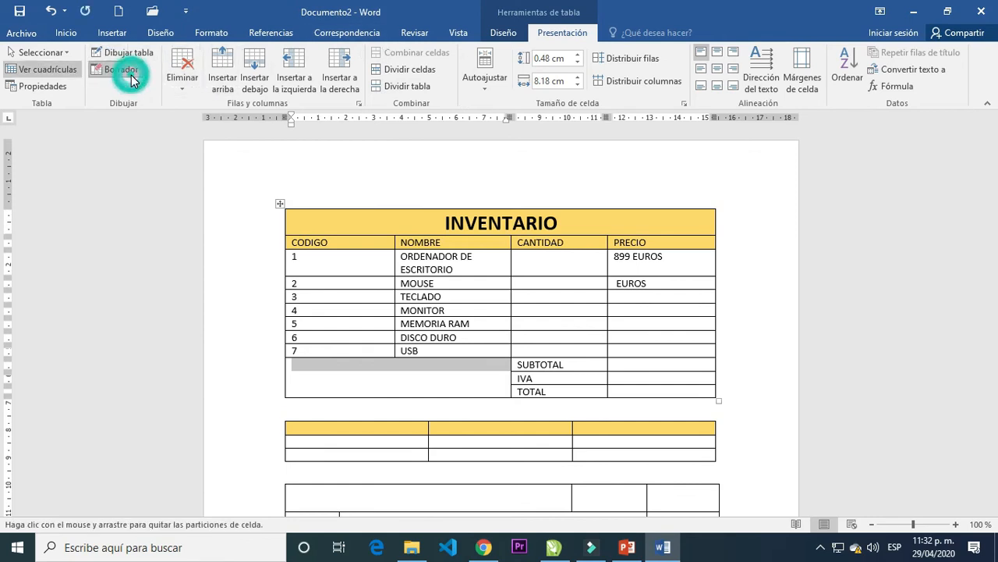
left_click(286, 380)
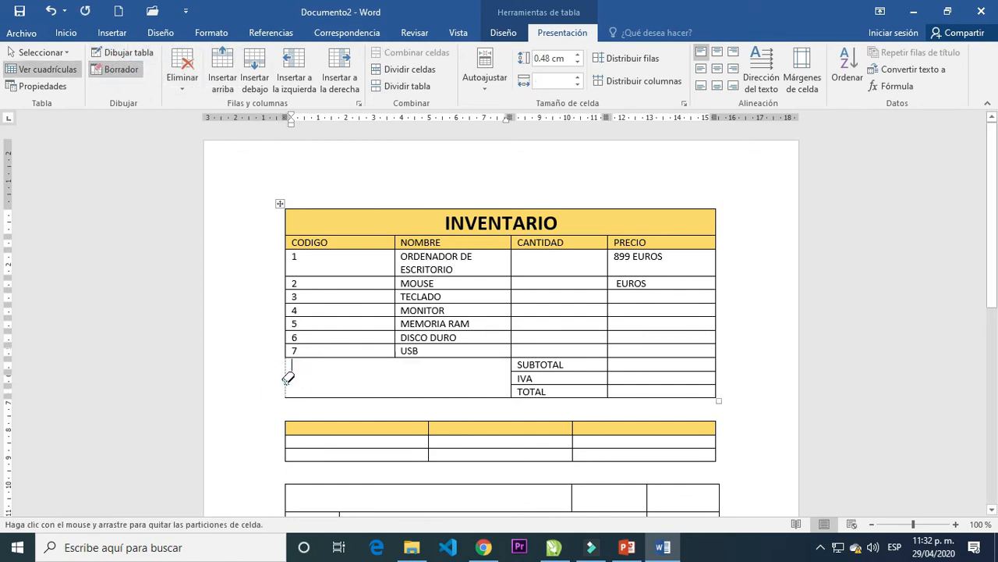
left_click(341, 396)
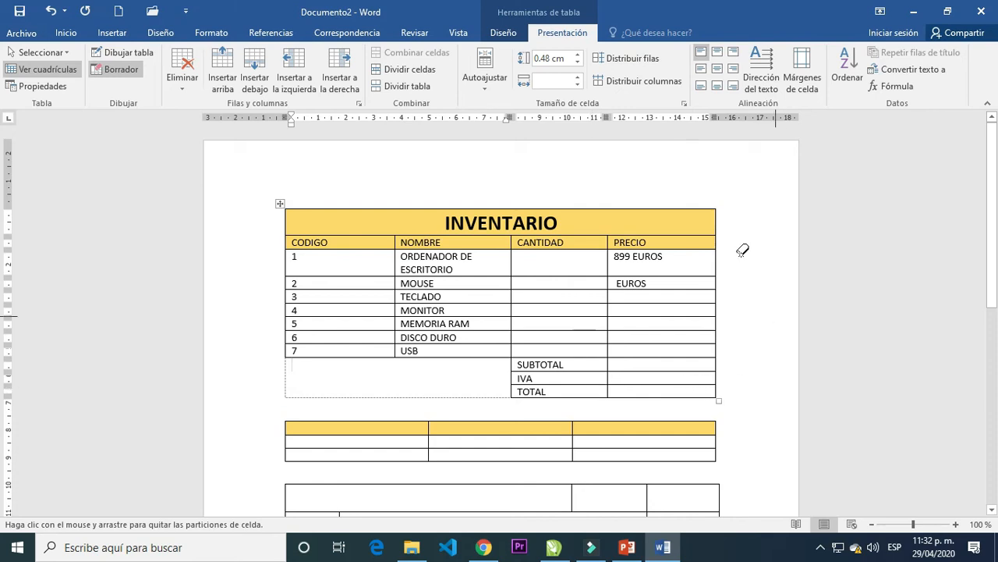
key("Escape")
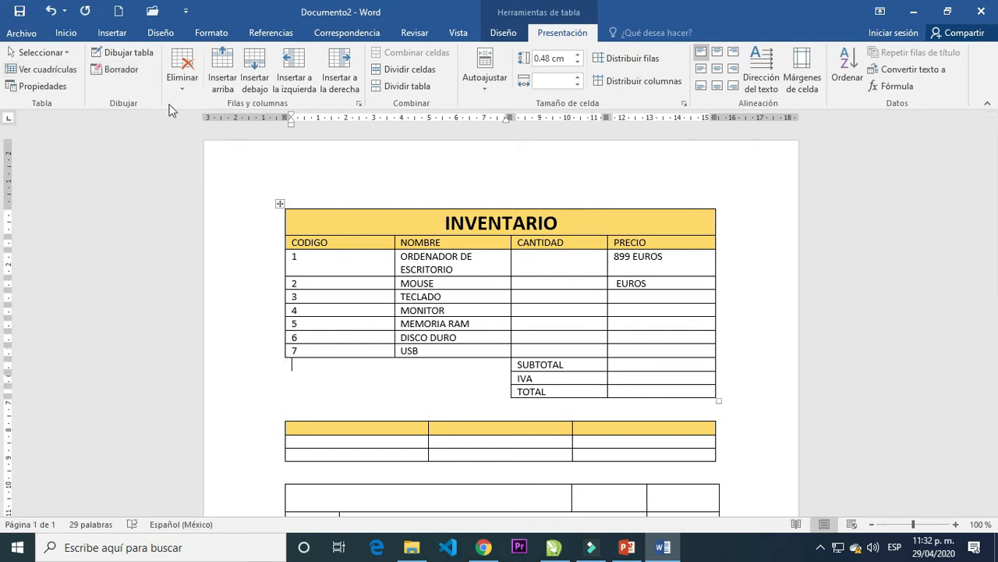
left_click(762, 343)
- Split the inventory table at the SUBTOTAL row so the totals form a separate table
scroll(757, 366, "down", 1)
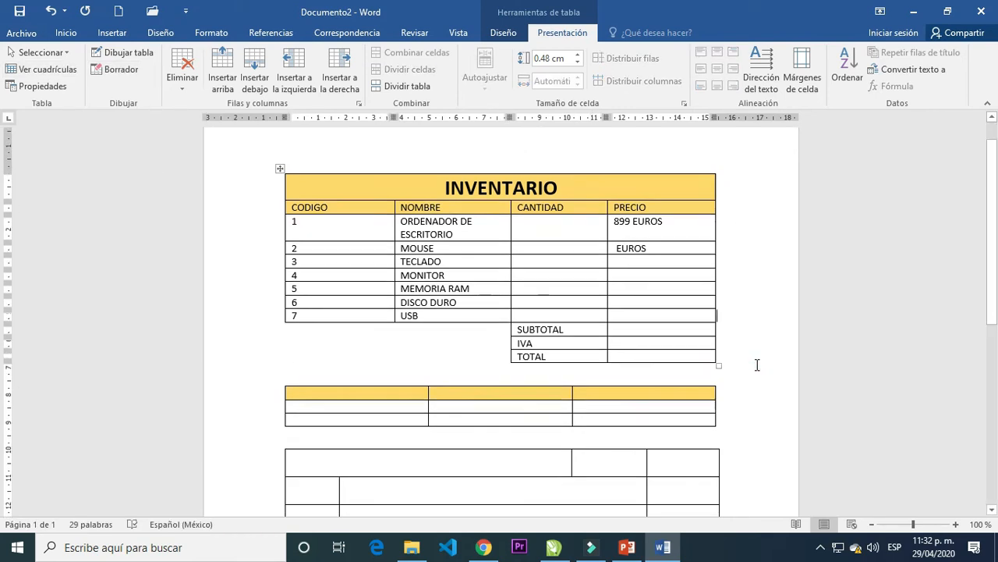
scroll(757, 366, "up", 1)
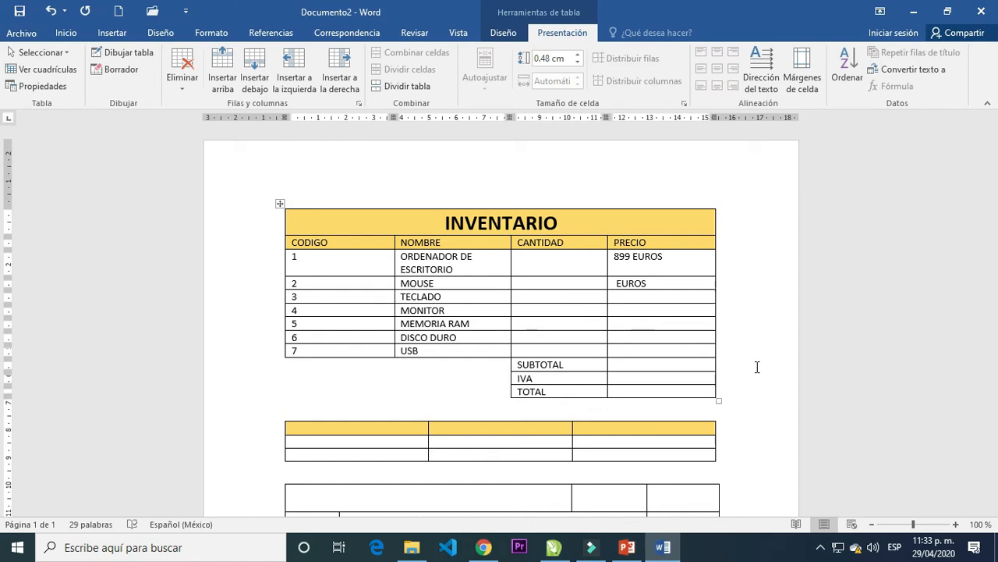
left_click_drag(574, 363, 678, 398)
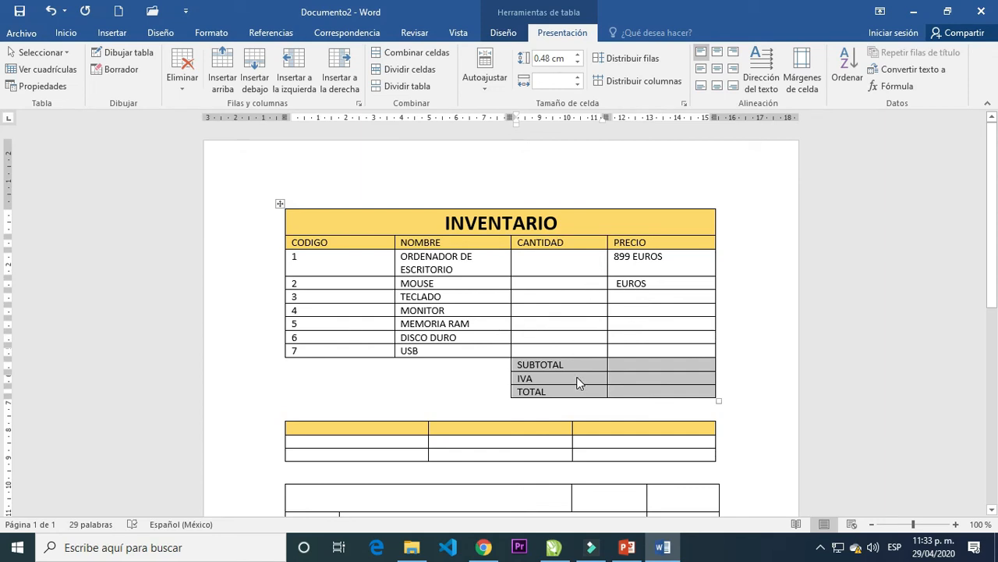
left_click(592, 364)
left_click_drag(519, 367, 688, 367)
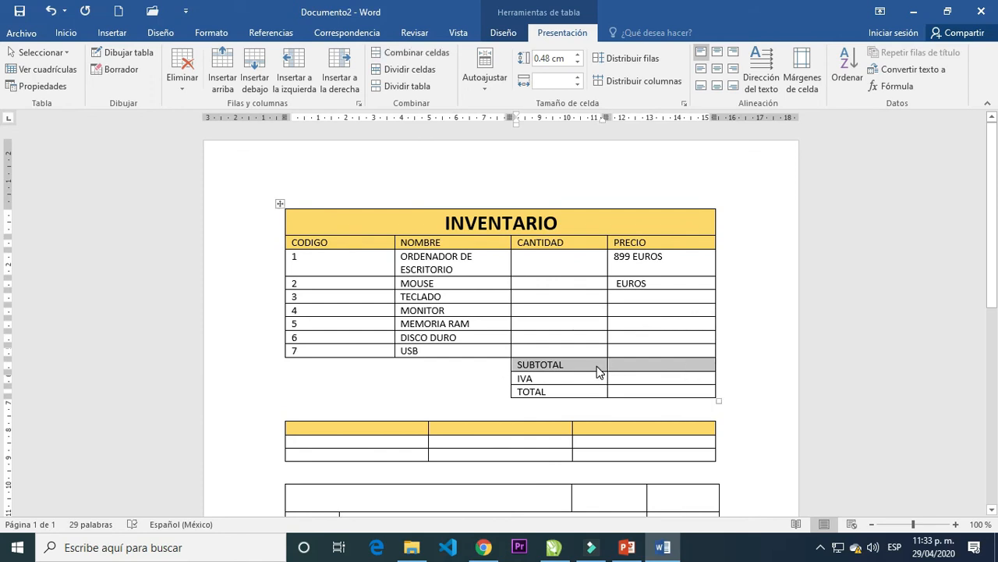
left_click(593, 363)
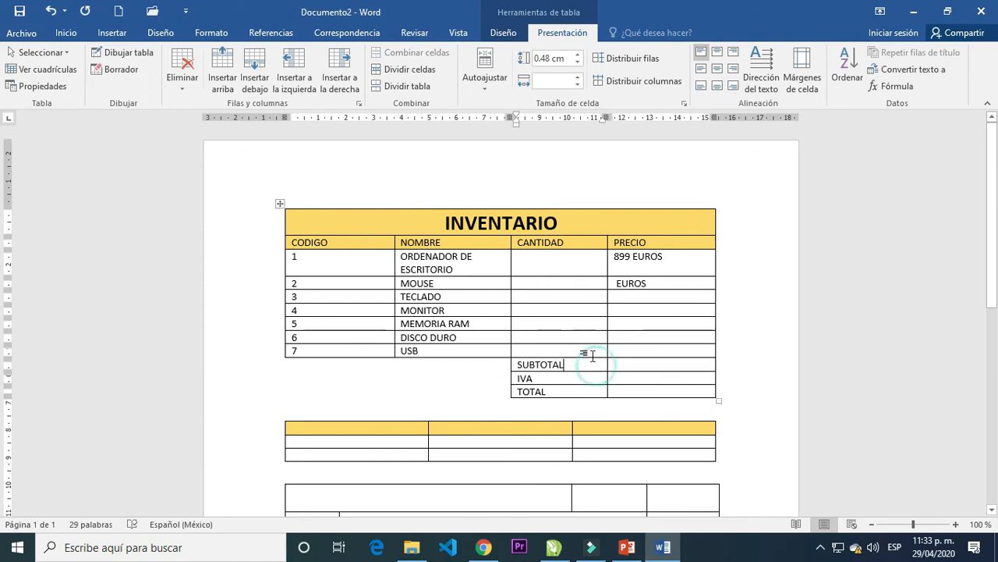
left_click(407, 88)
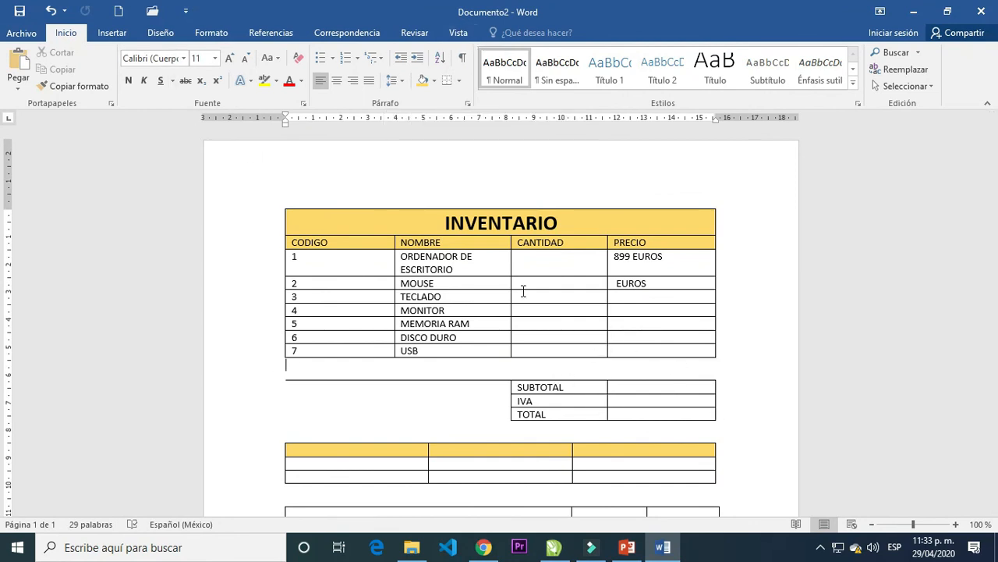
- Erase the remaining top border of the empty cell beside SUBTOTAL in the totals table
left_click(536, 386)
left_click(550, 37)
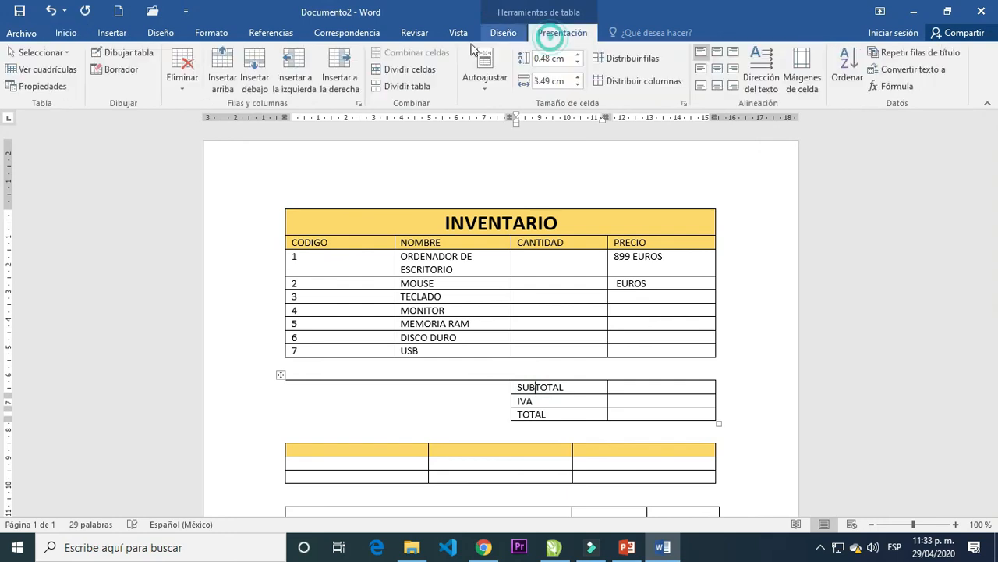
left_click(117, 70)
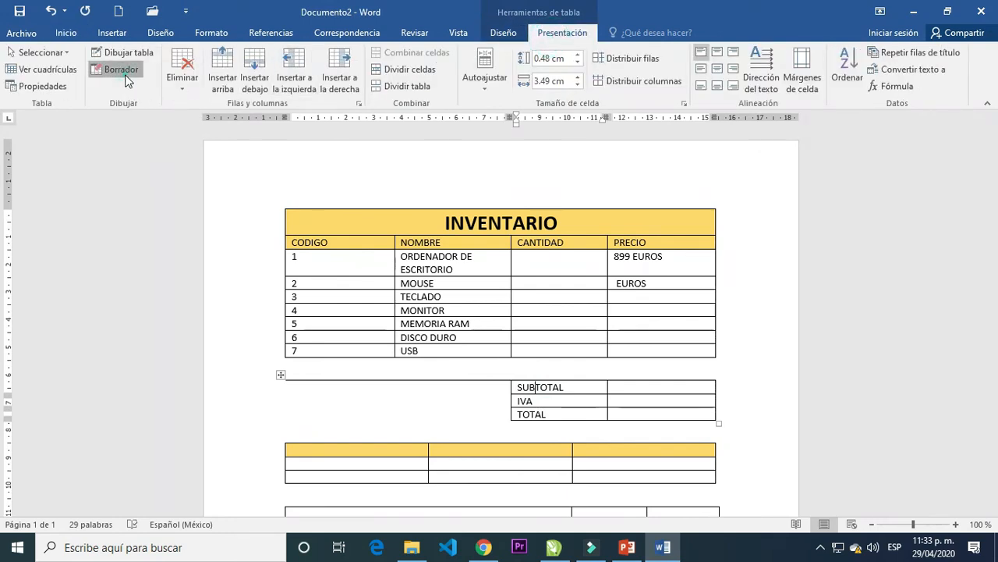
left_click(402, 379)
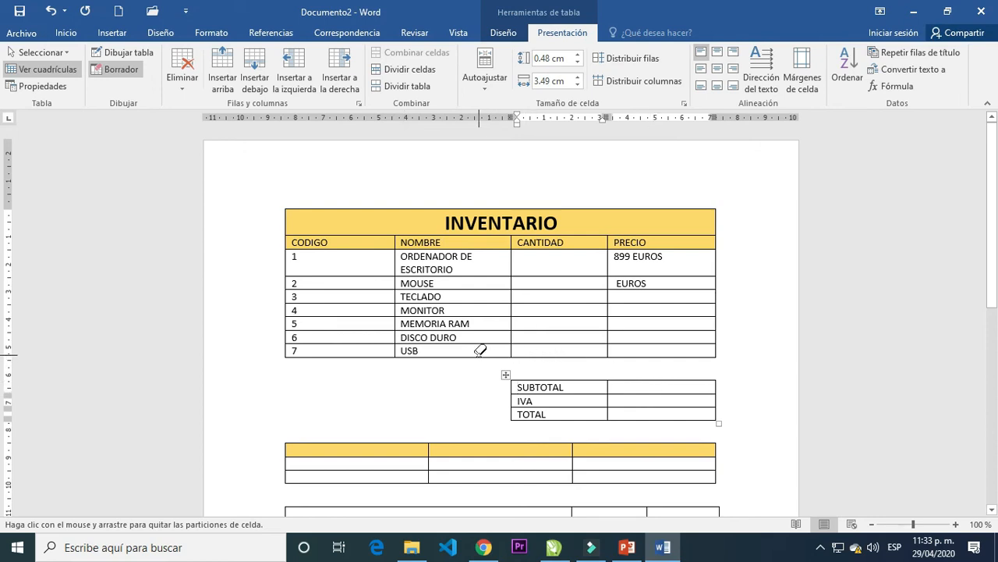
key("Escape")
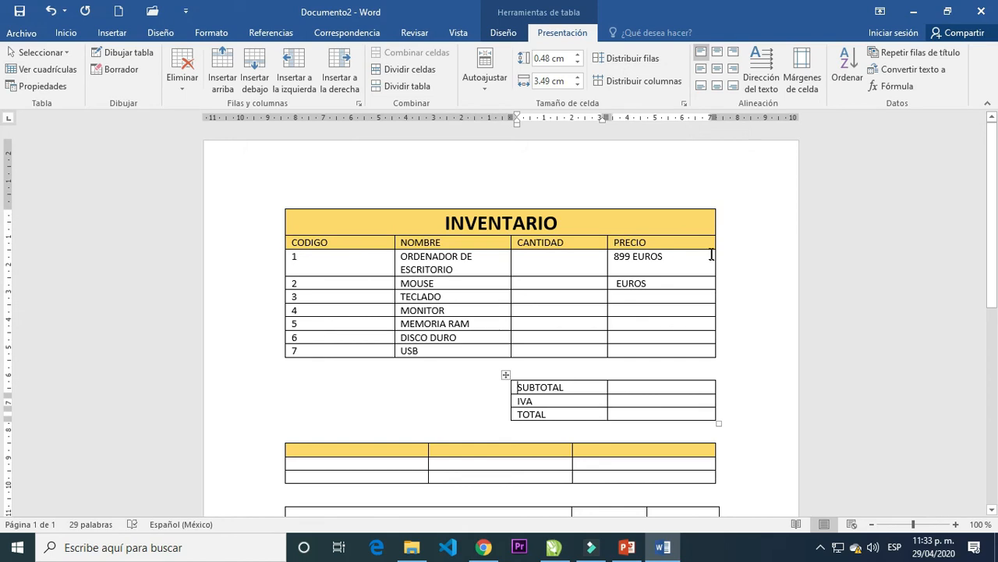
scroll(705, 330, "down", 3)
scroll(705, 331, "up", 2)
scroll(705, 331, "down", 2)
scroll(705, 331, "up", 1)
scroll(704, 331, "down", 2)
scroll(704, 331, "up", 2)
scroll(705, 330, "up", 1)
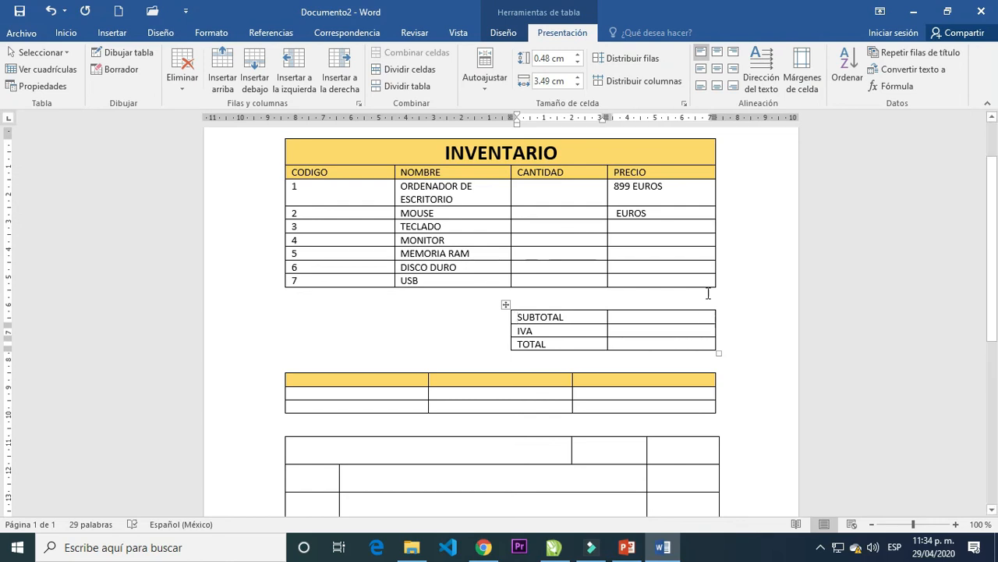
- Split the PRECIO column cells, from the header down to the USB row, into 3 columns and 8 rows
mouse_move(616, 172)
left_mouse_down()
mouse_move(653, 250)
mouse_move(654, 283)
left_mouse_up()
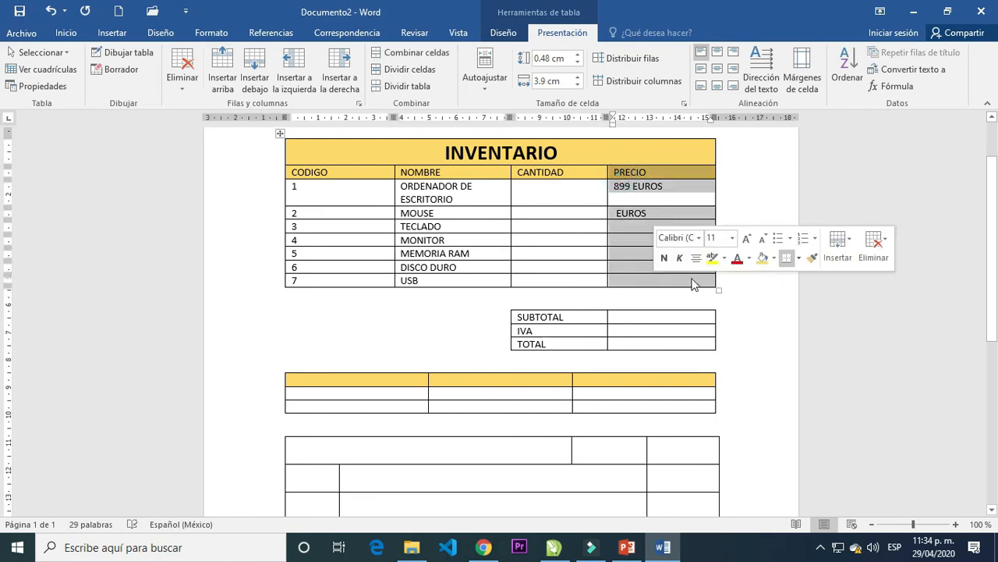
left_click(651, 196)
mouse_move(615, 188)
left_mouse_down()
mouse_move(663, 239)
mouse_move(664, 279)
left_mouse_up()
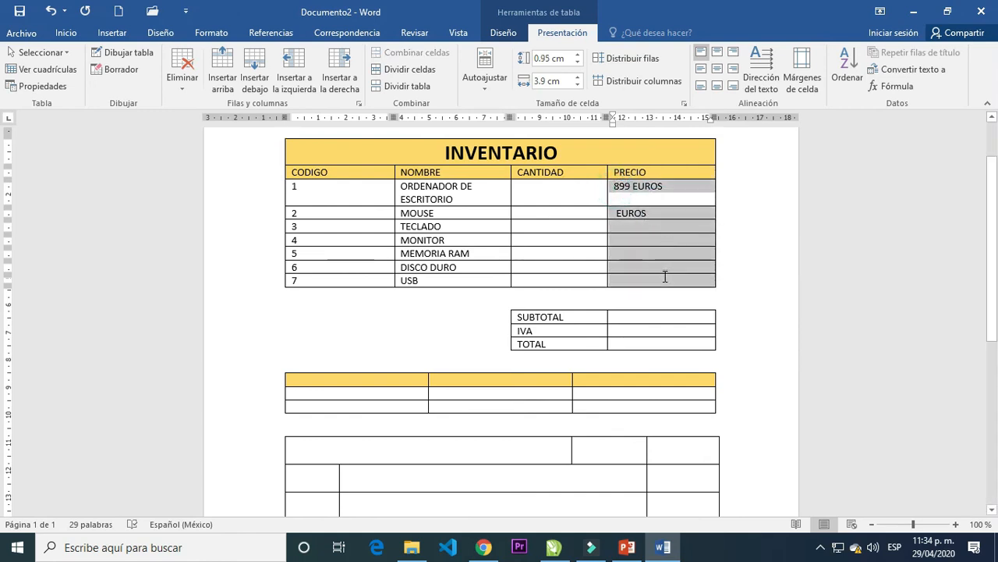
left_click_drag(616, 172, 657, 281)
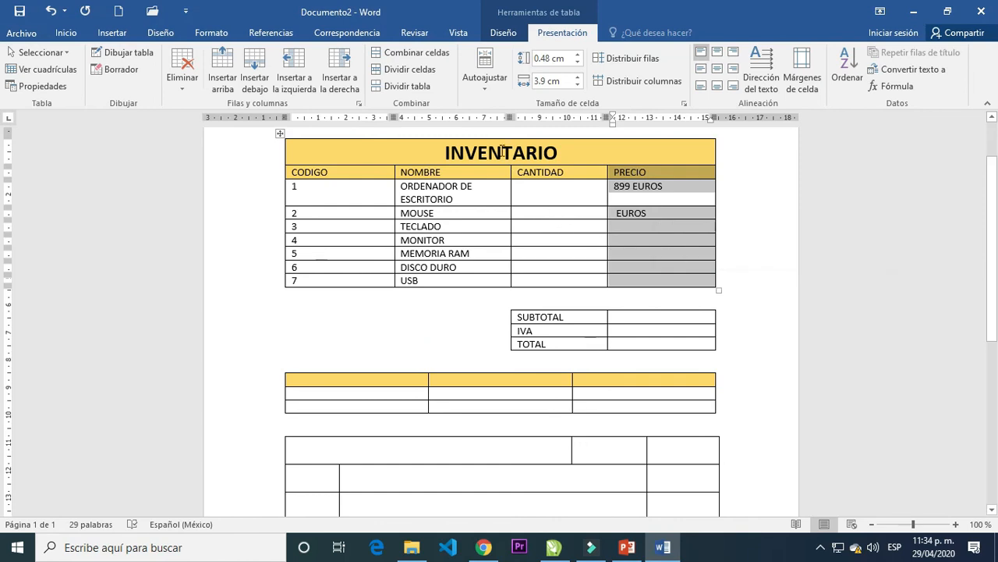
left_click(404, 72)
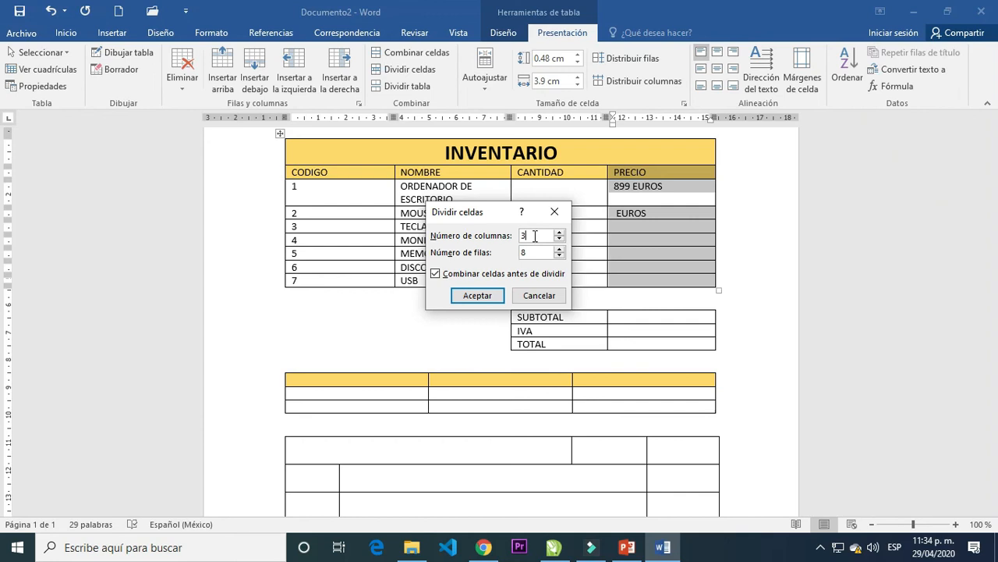
left_click(477, 299)
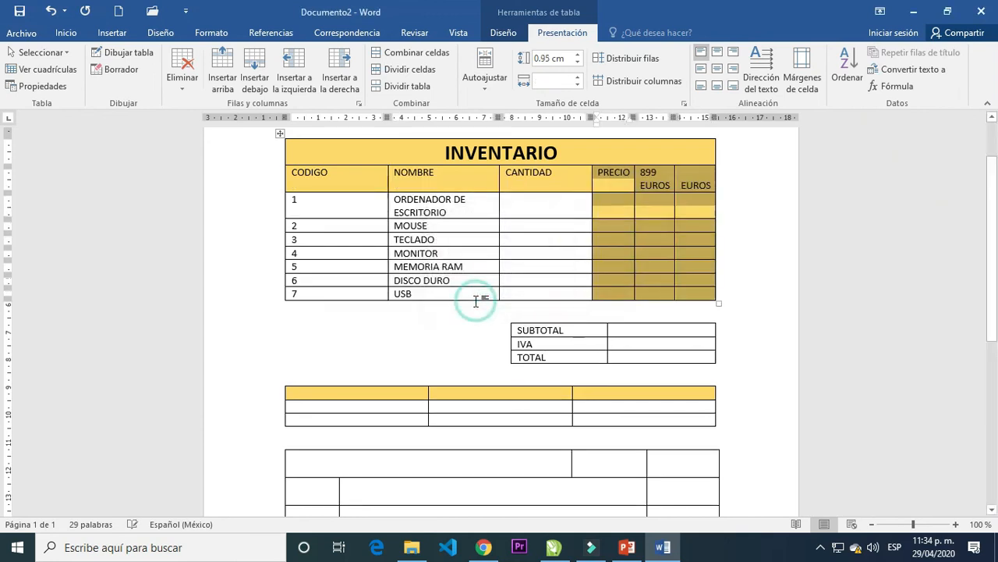
left_click(693, 204)
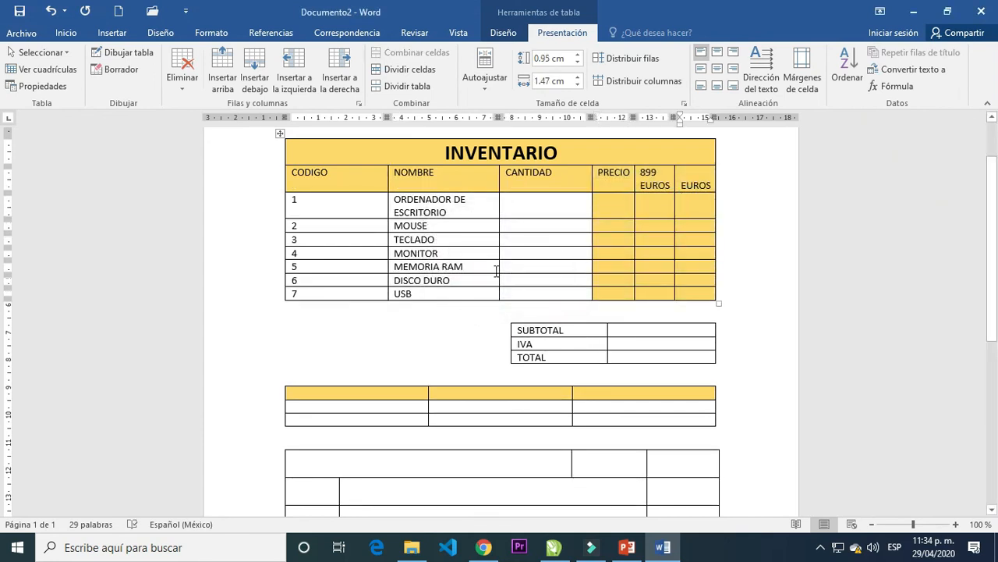
- Remove the yellow shading from the three price columns in product rows 1 to 7
left_click(614, 200)
left_click_drag(639, 214, 695, 288)
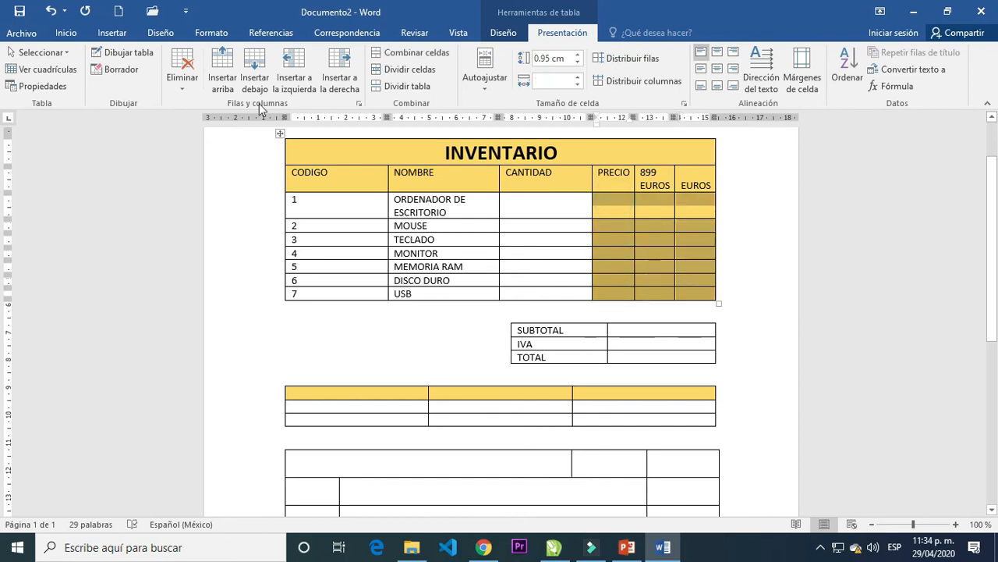
left_click(66, 33)
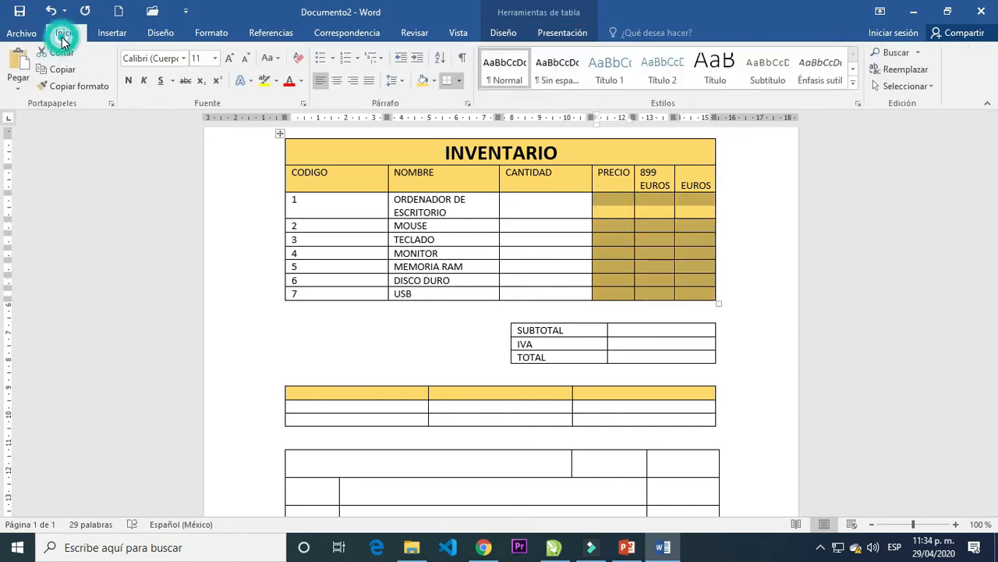
left_click(433, 80)
left_click(423, 117)
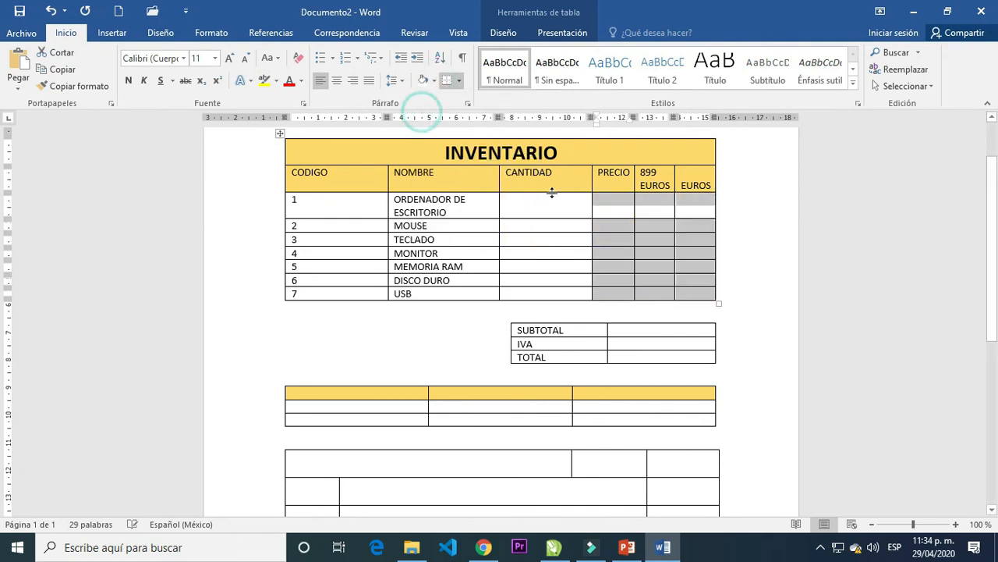
left_click(628, 208)
- Split the three price header cells (PRECIO, 899 EUROS, EUROS) into 3 columns and 2 rows
left_click(609, 185)
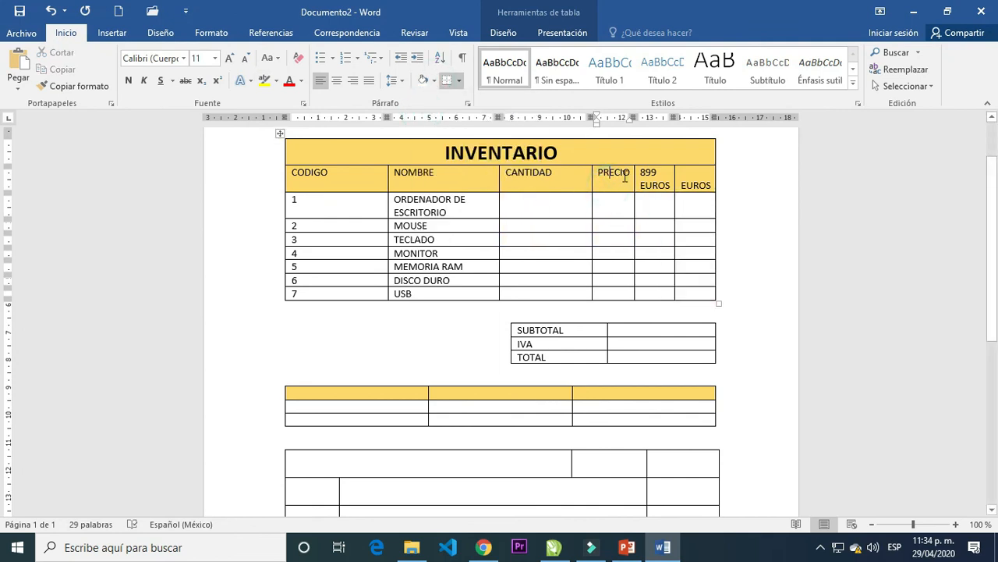
left_click_drag(630, 174, 593, 181)
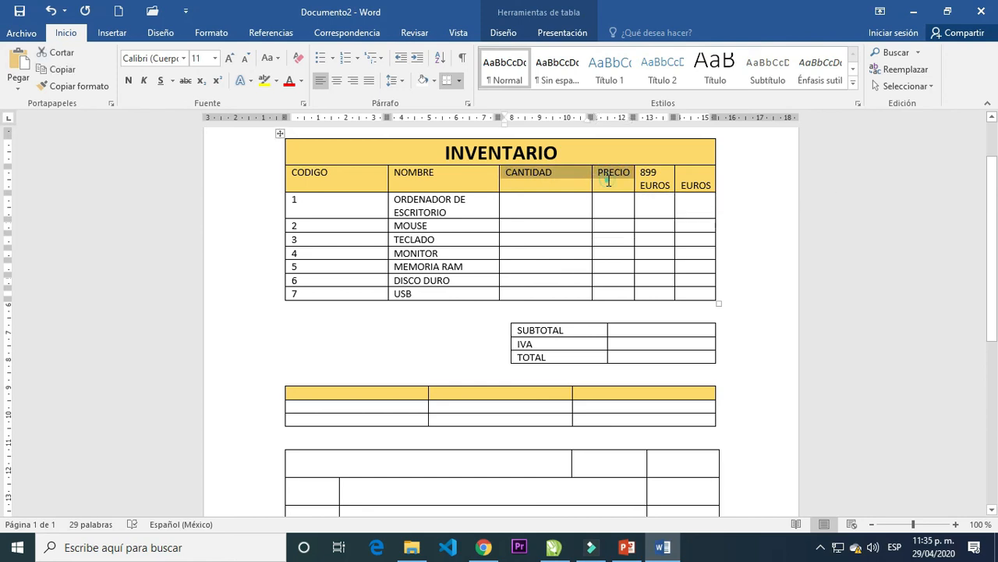
left_click(607, 179)
left_click(596, 176)
left_click(600, 171)
left_click_drag(600, 171, 694, 190)
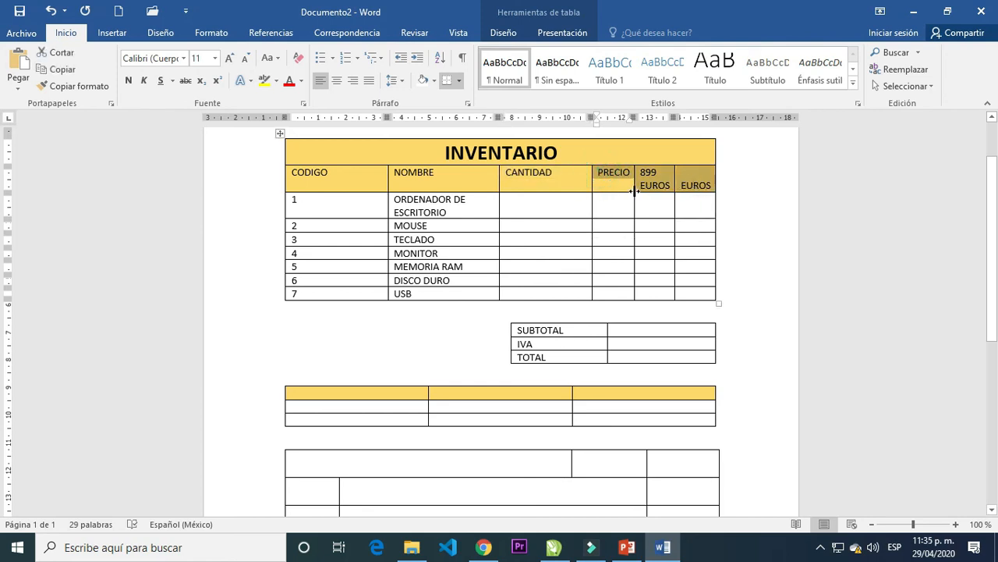
left_click(581, 33)
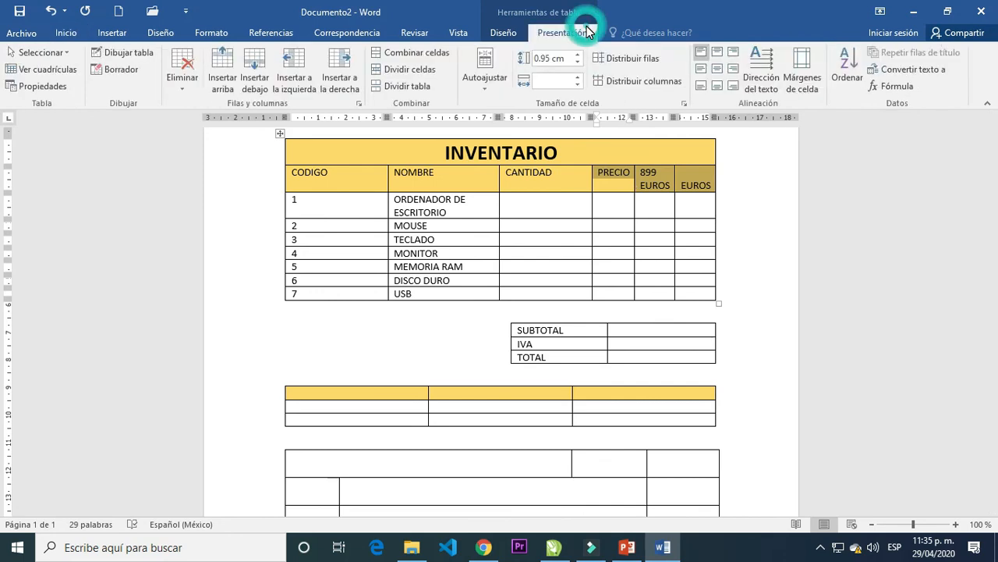
left_click(411, 70)
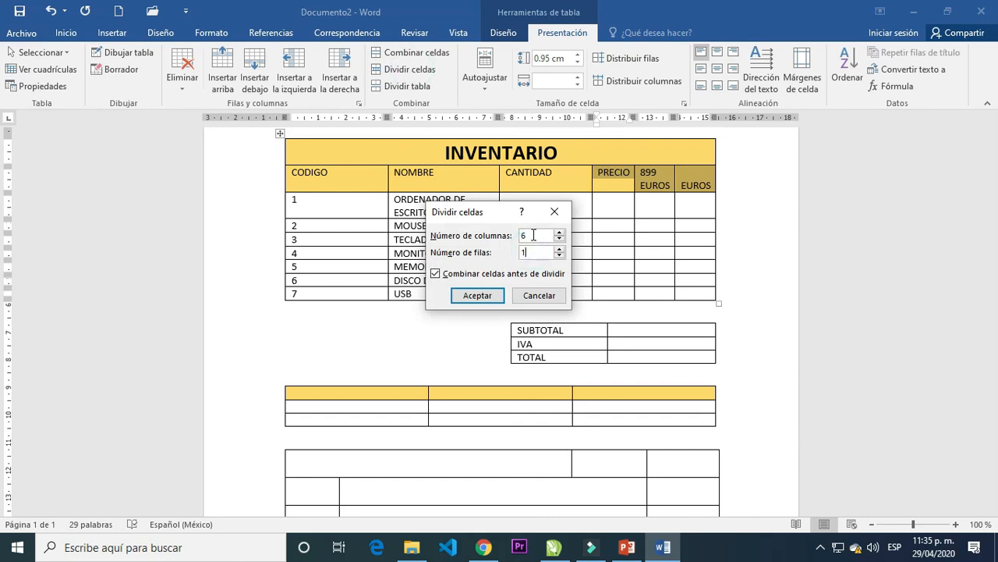
type("3")
type("2")
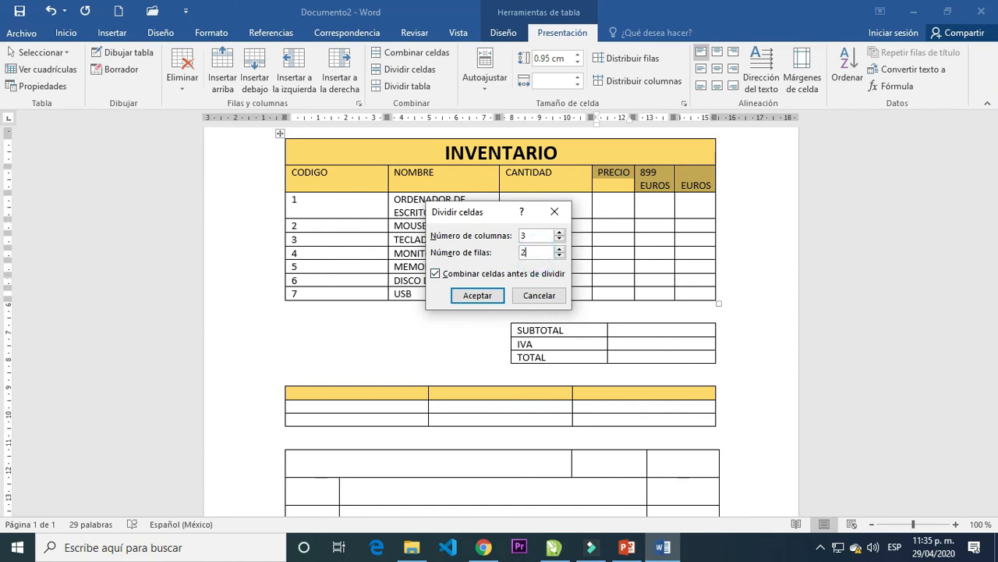
left_click(499, 292)
left_click(666, 212)
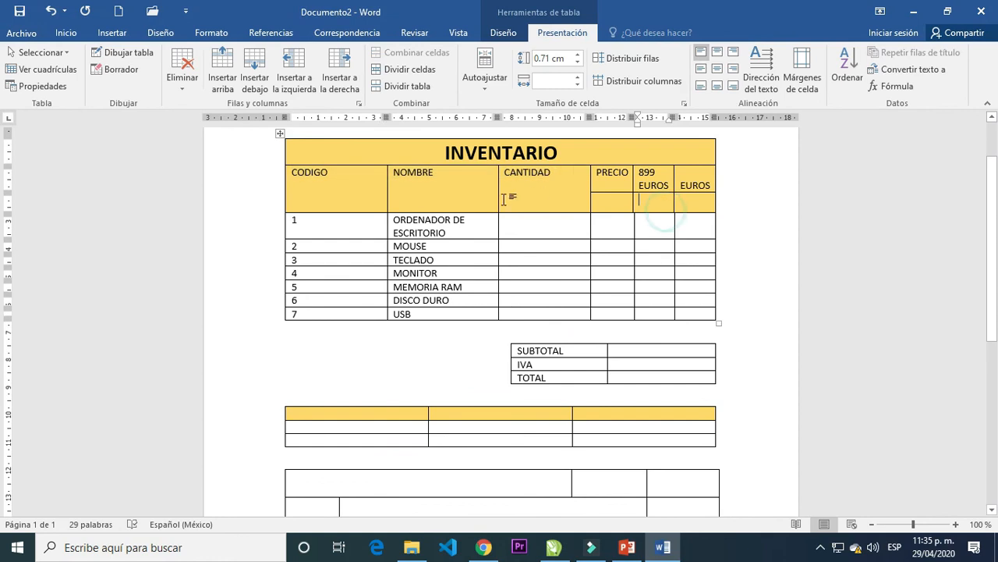
- Center the CODIGO, NOMBRE and CANTIDAD headers horizontally and vertically in their cells
left_click_drag(561, 186, 331, 182)
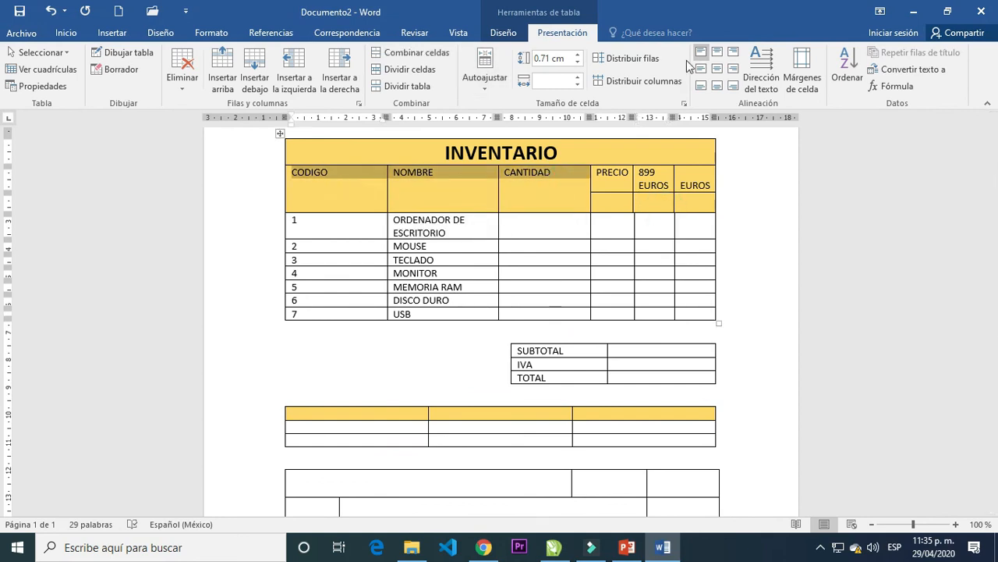
left_click(717, 67)
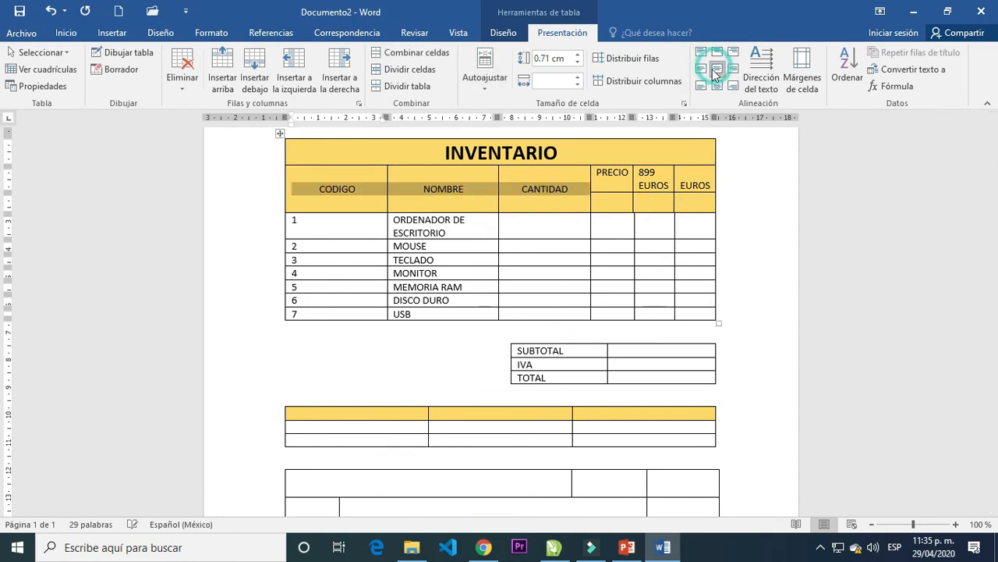
- Merge the three upper price header cells into one and replace their text with PRECIOS, centered both ways
left_click(632, 176)
left_click(645, 178)
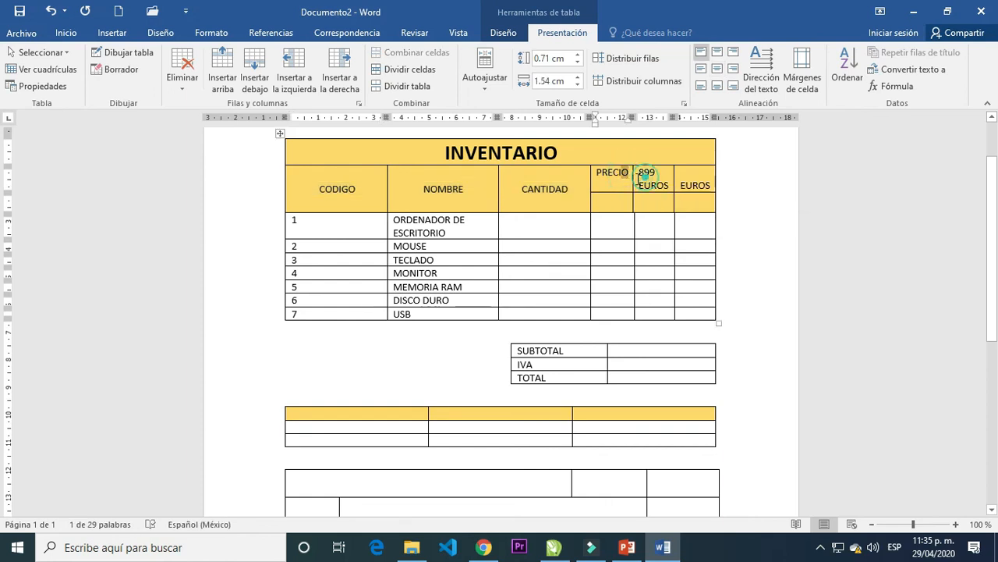
left_click_drag(605, 178, 708, 185)
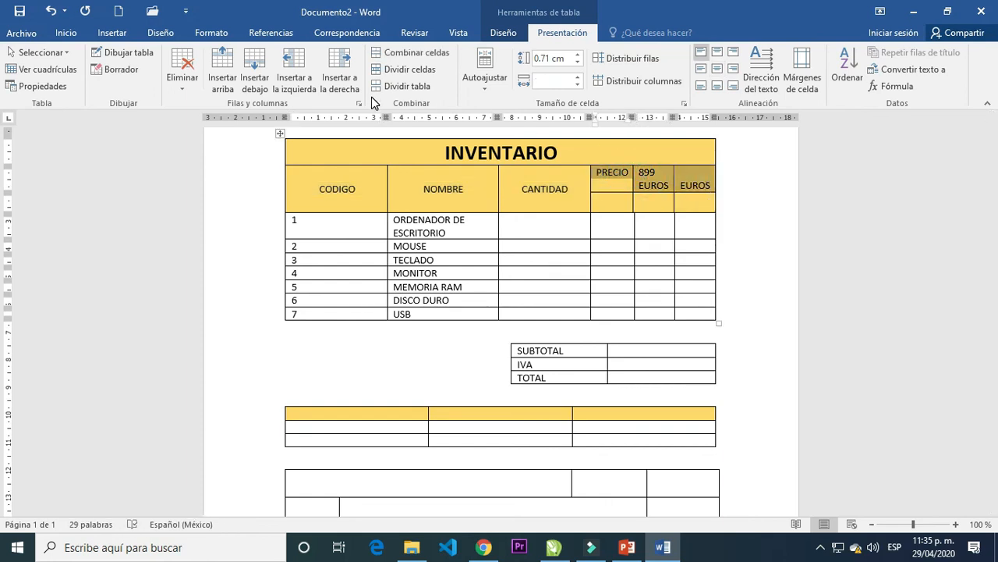
left_click(610, 178)
left_click_drag(611, 179, 716, 189)
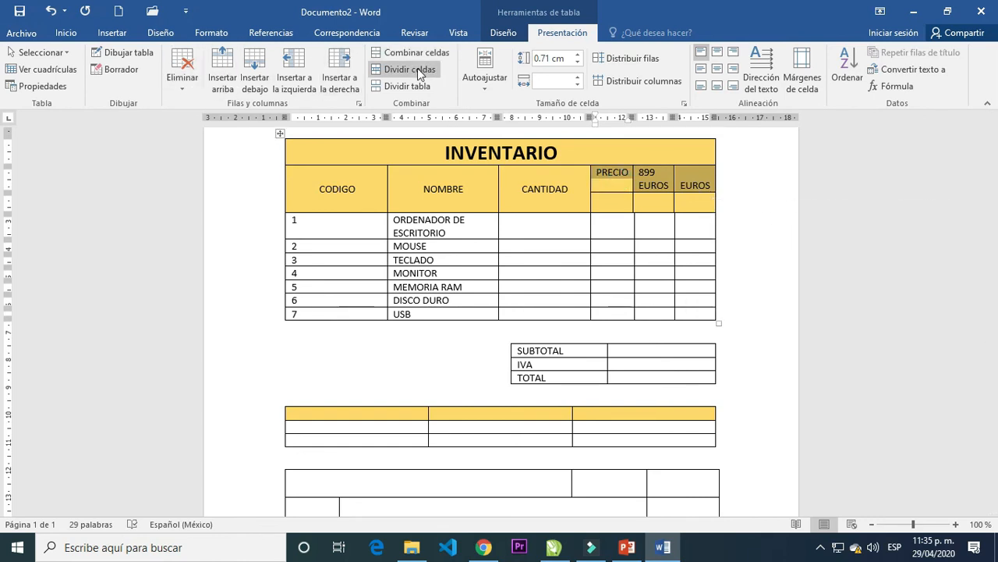
left_click(413, 53)
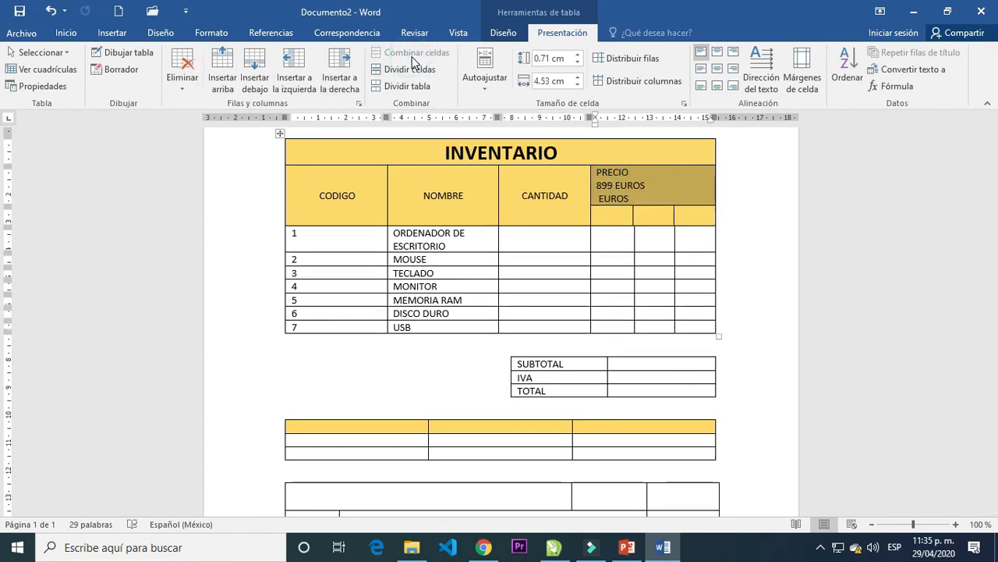
type("PRECIOS")
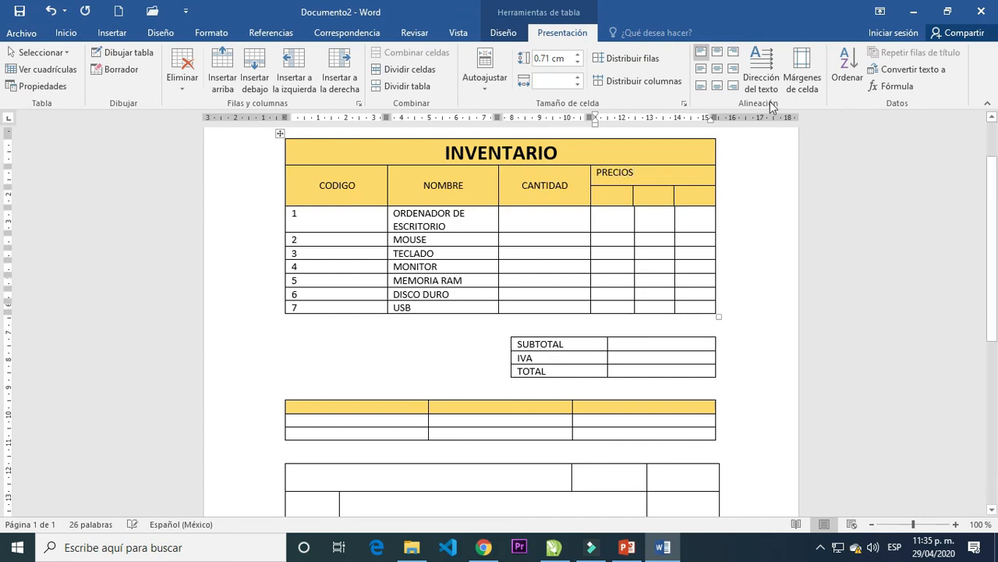
left_click(717, 68)
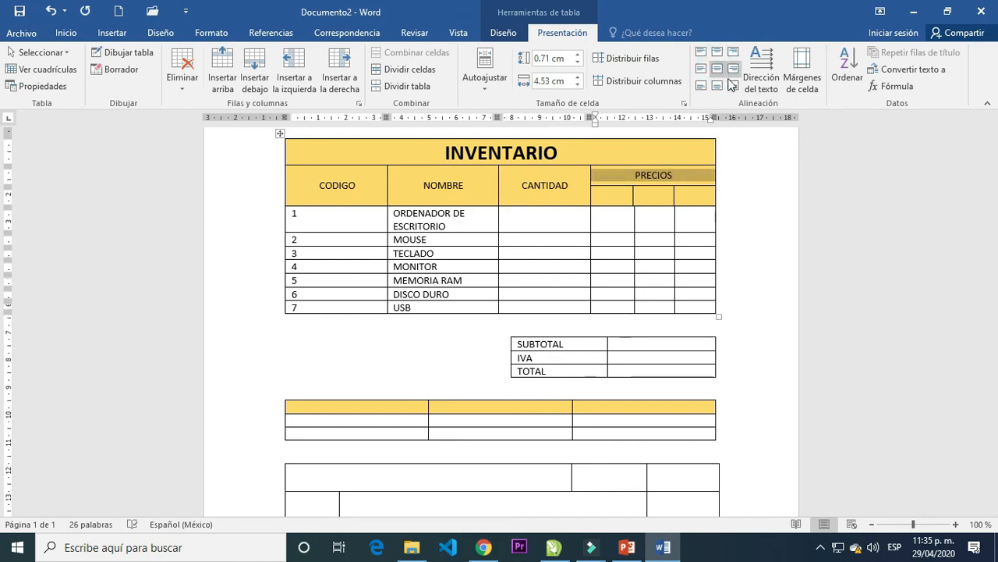
- Fill the three cells under PRECIOS with the subheadings MX, EU and ARG
left_click(624, 200)
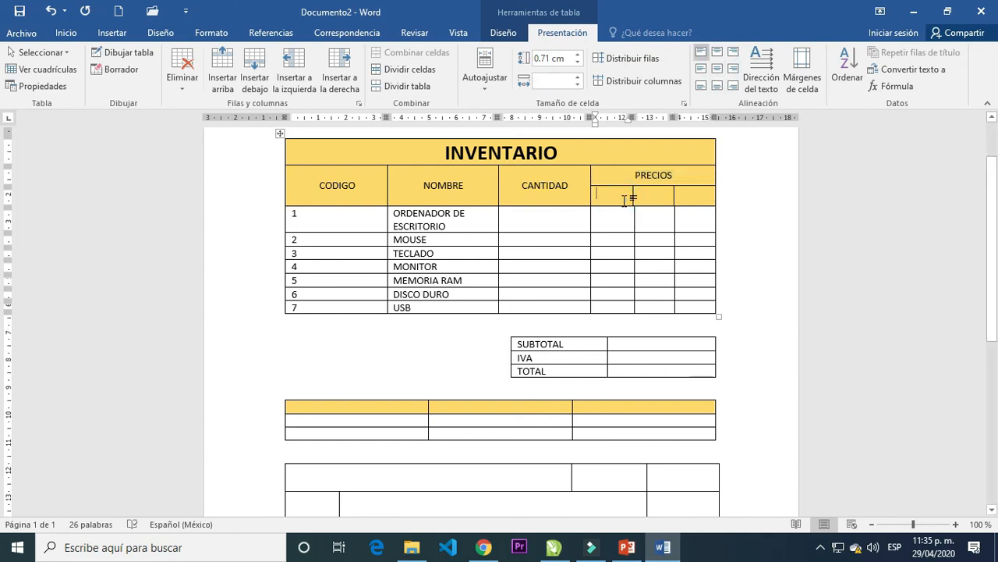
type("MX")
key("Tab")
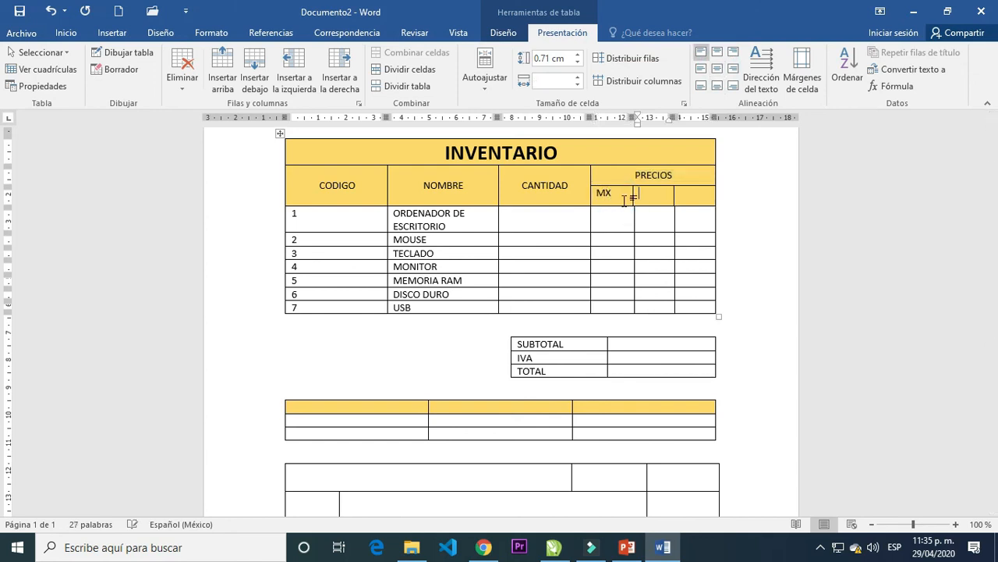
type("EU")
key("Tab")
type("ARG")
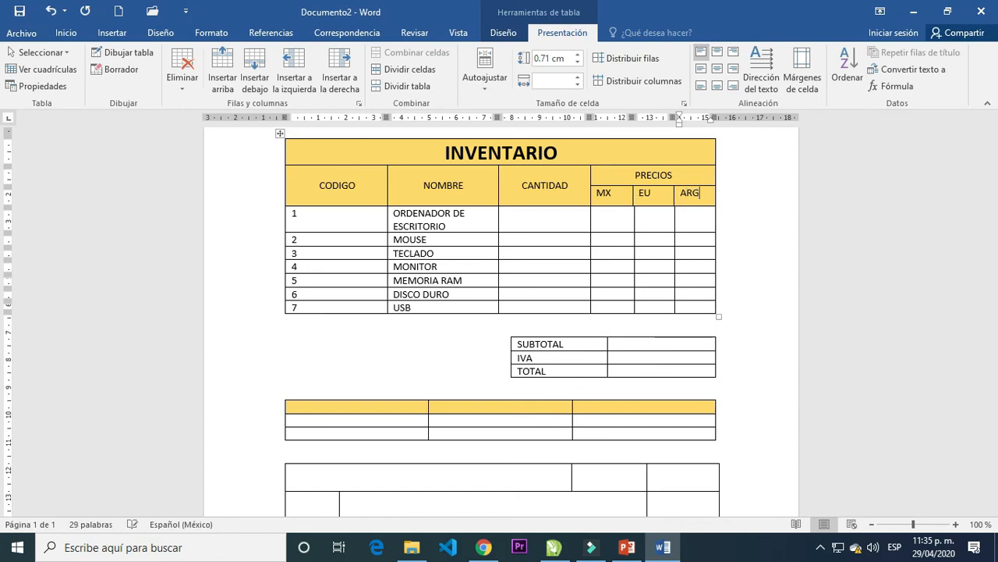
left_click(618, 222)
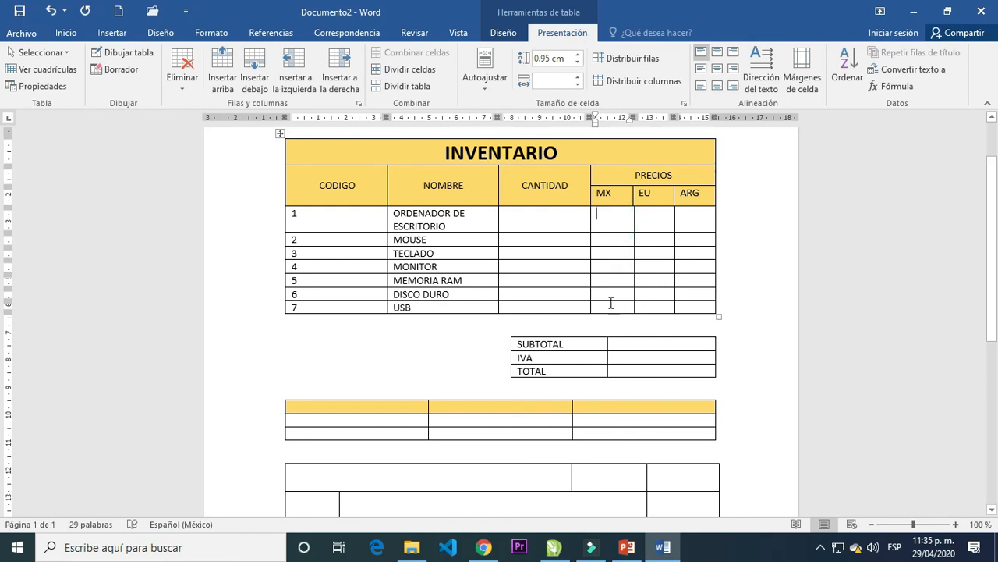
- Widen the value column beside SUBTOTAL, IVA and TOTAL to line up with PRECIOS, and split it into 3 columns and 3 rows
left_click_drag(608, 344, 647, 370)
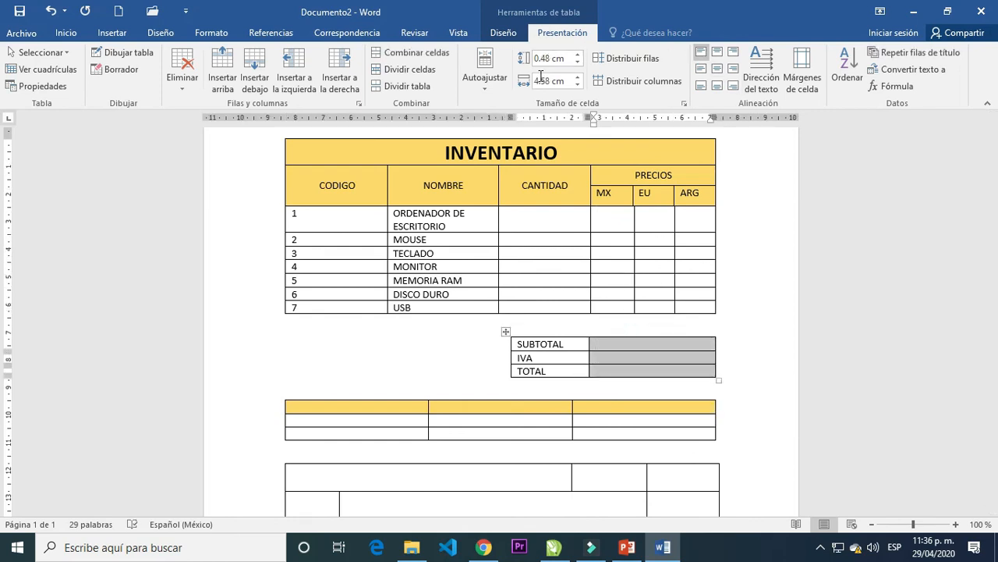
left_click(409, 69)
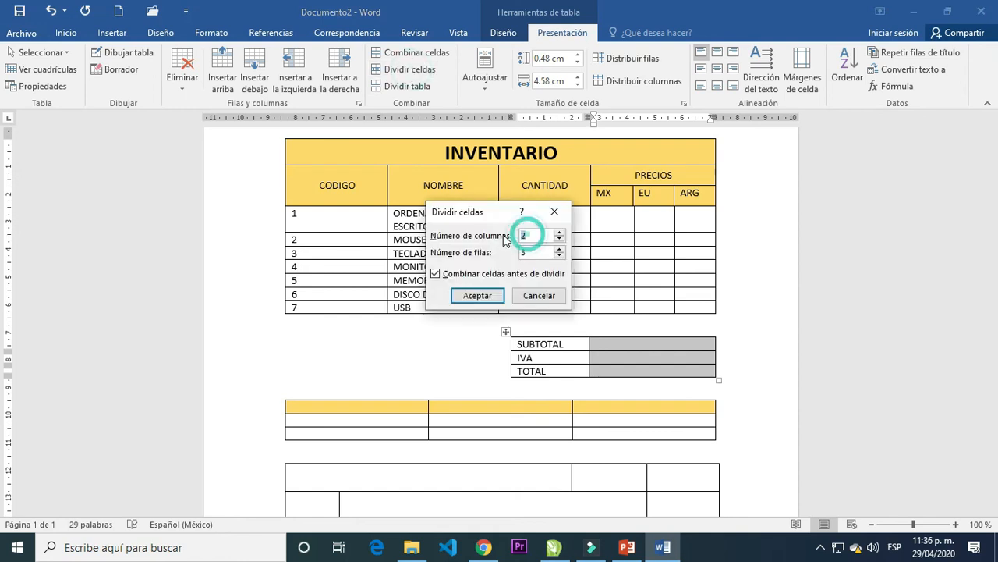
type("3")
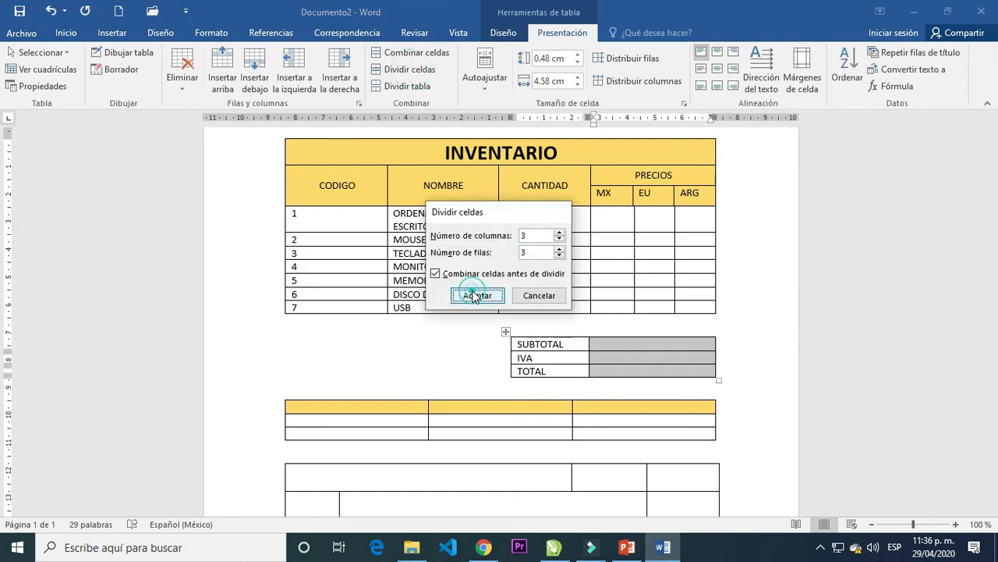
left_click(477, 295)
left_click(711, 348)
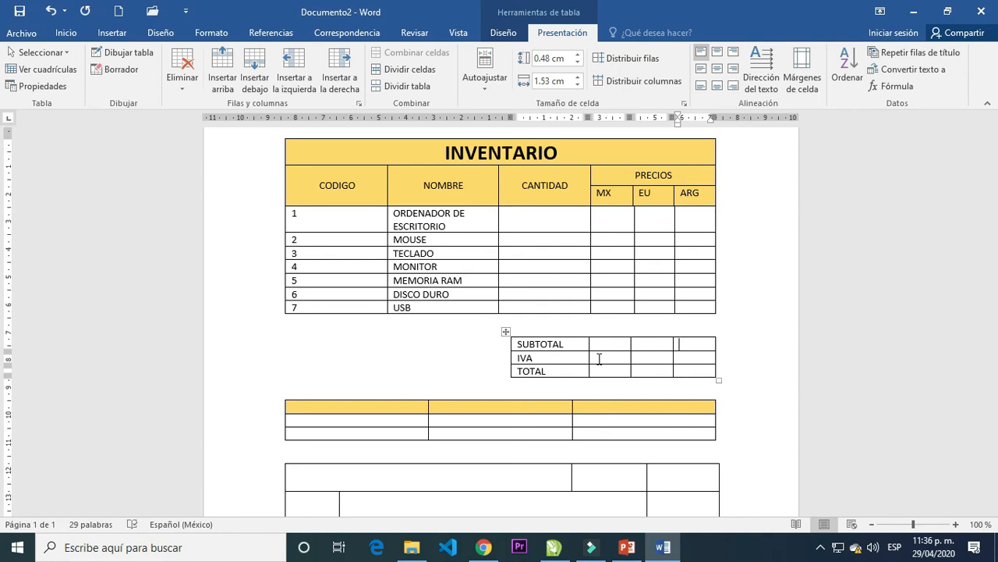
mouse_move(616, 332)
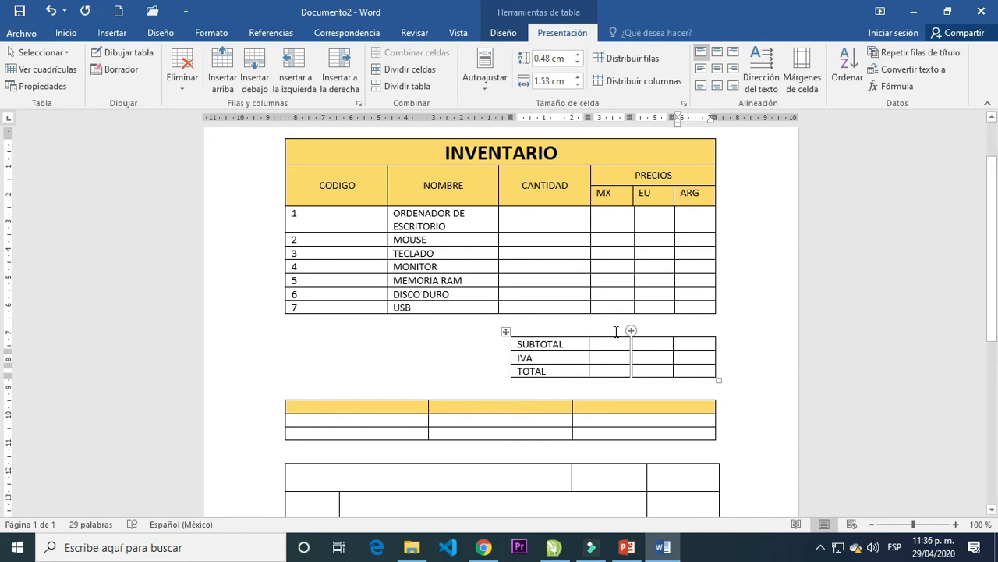